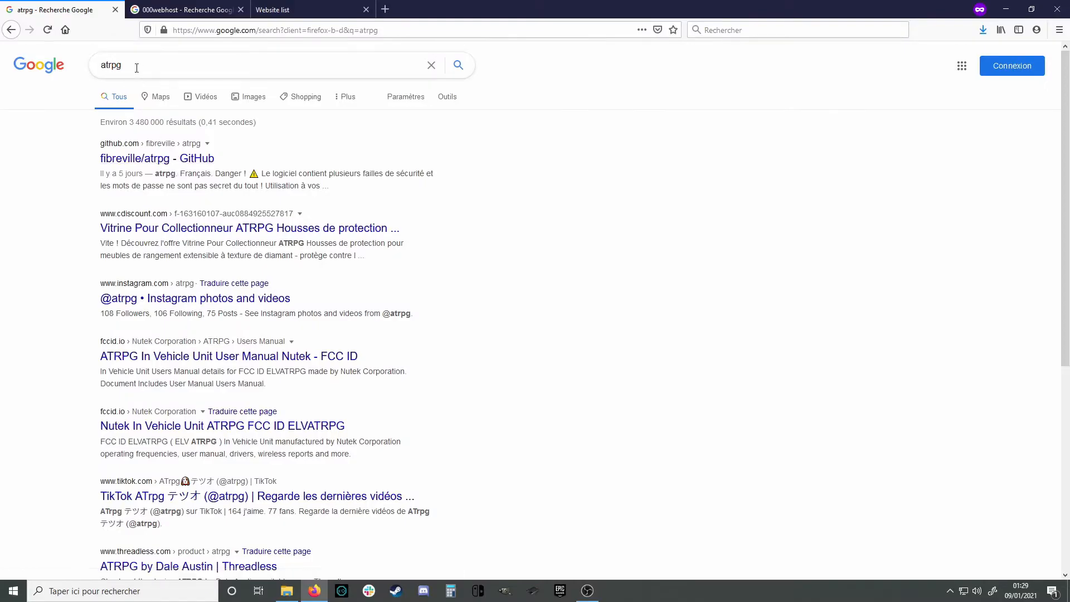
# Open the fibreville/atrpg GitHub repository from the atrpg search results
pyautogui.click(190, 161)
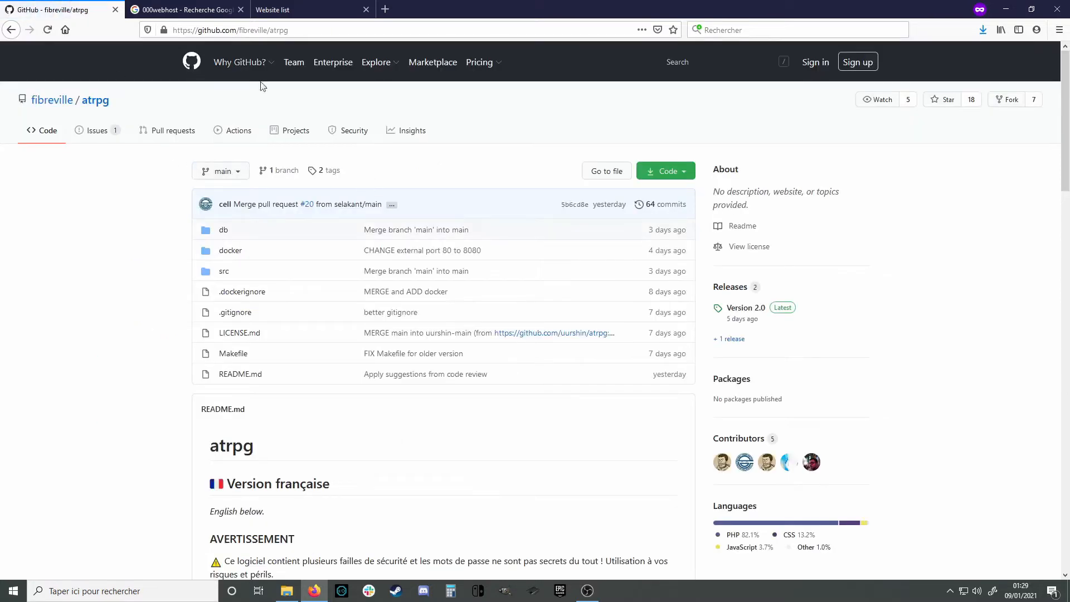
pyautogui.scroll(-4, 477, 366)
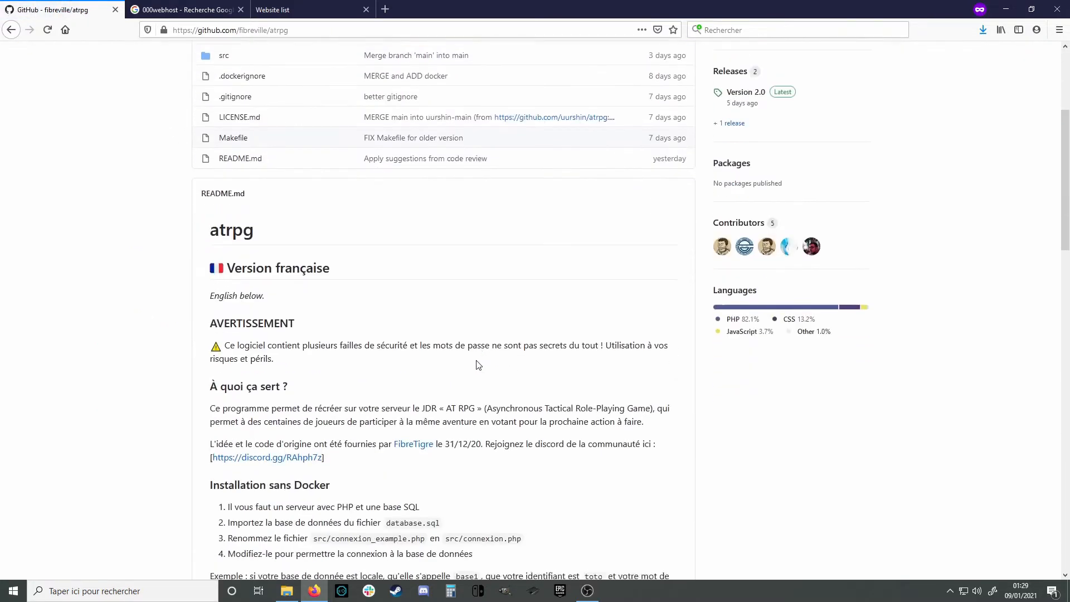
pyautogui.scroll(3, 478, 365)
pyautogui.scroll(1, 477, 366)
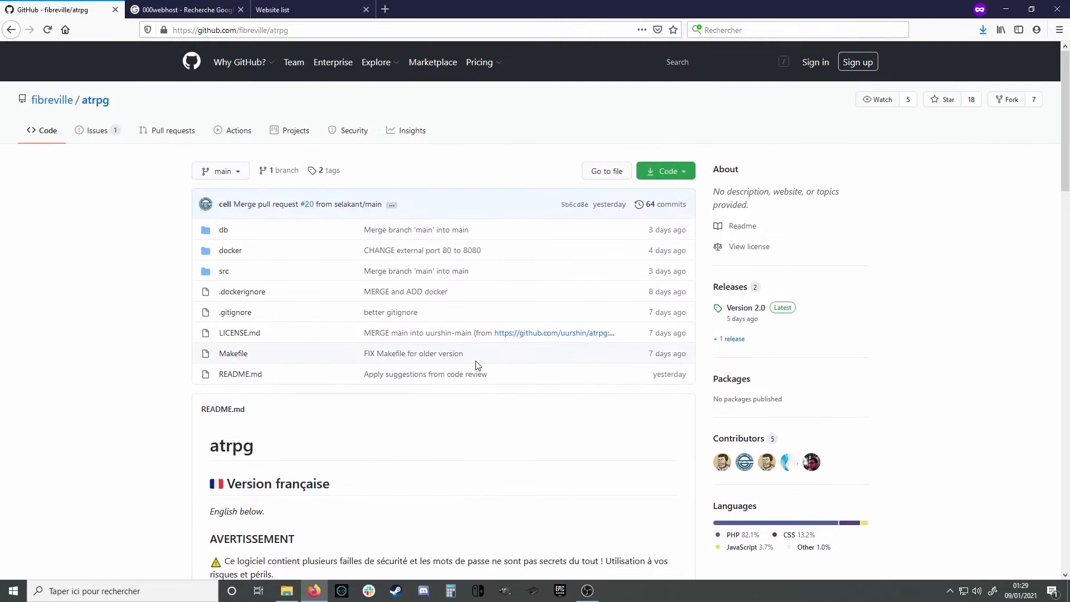
pyautogui.scroll(-5, 477, 366)
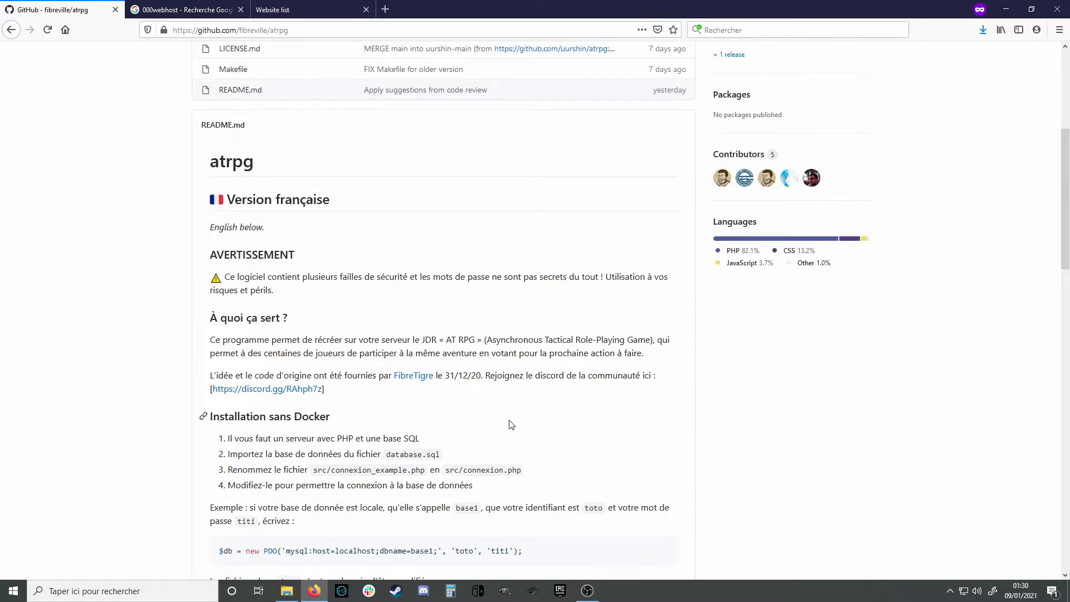
pyautogui.scroll(2, 510, 423)
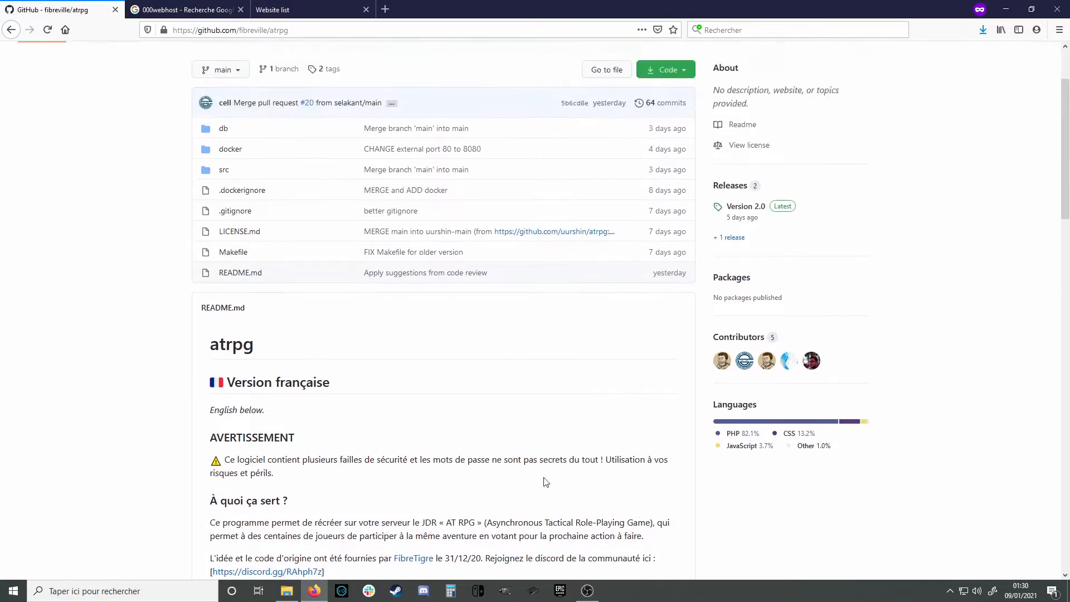
pyautogui.scroll(-7, 557, 434)
pyautogui.scroll(7, 461, 404)
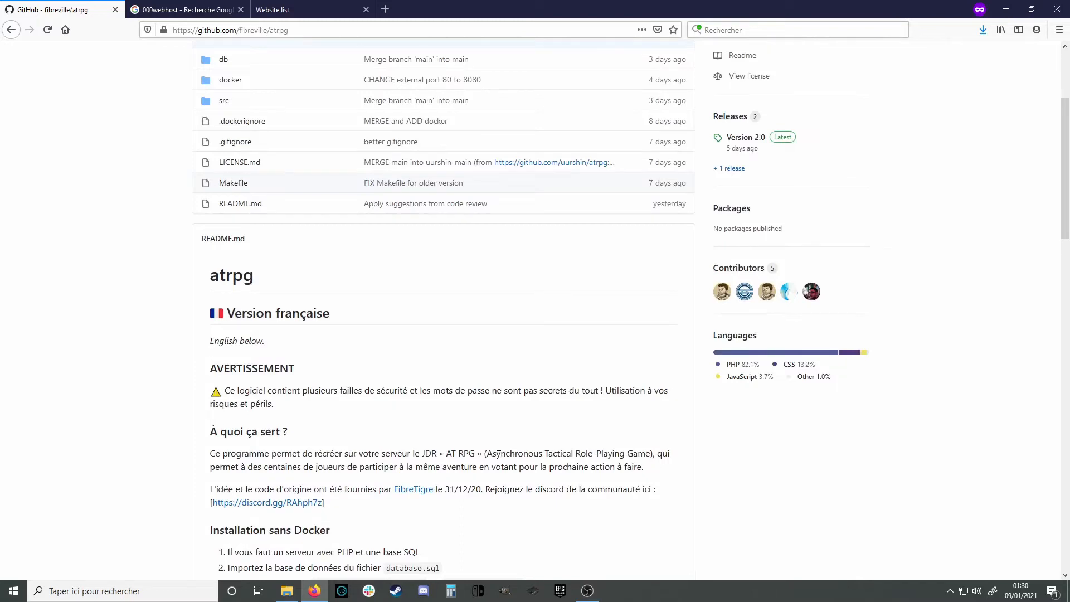
pyautogui.scroll(2, 502, 441)
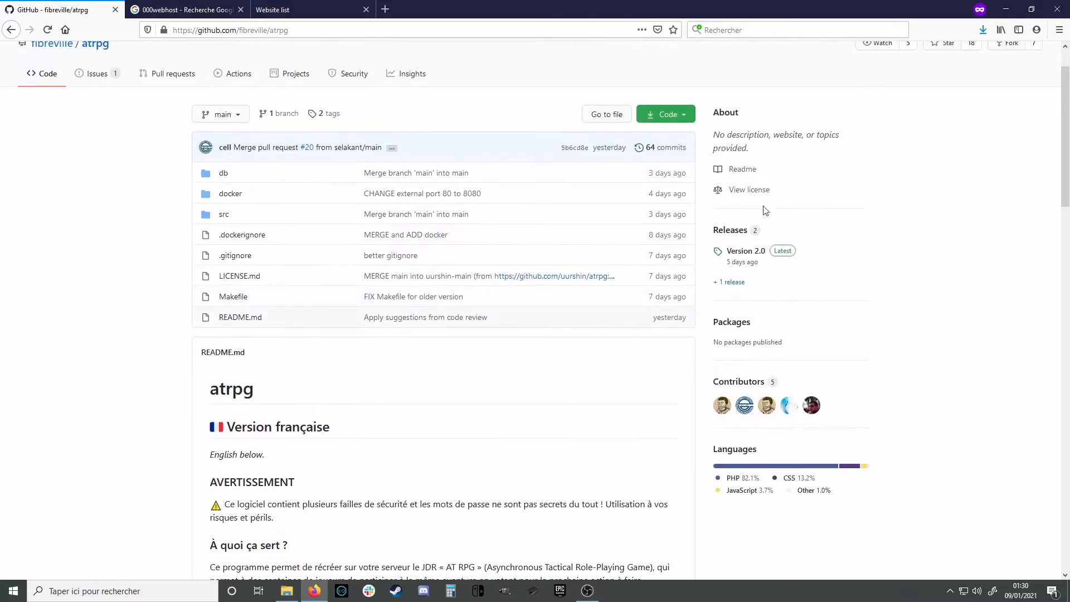
# Go to the repository's releases and open the Version 2.0 release page
pyautogui.click(735, 235)
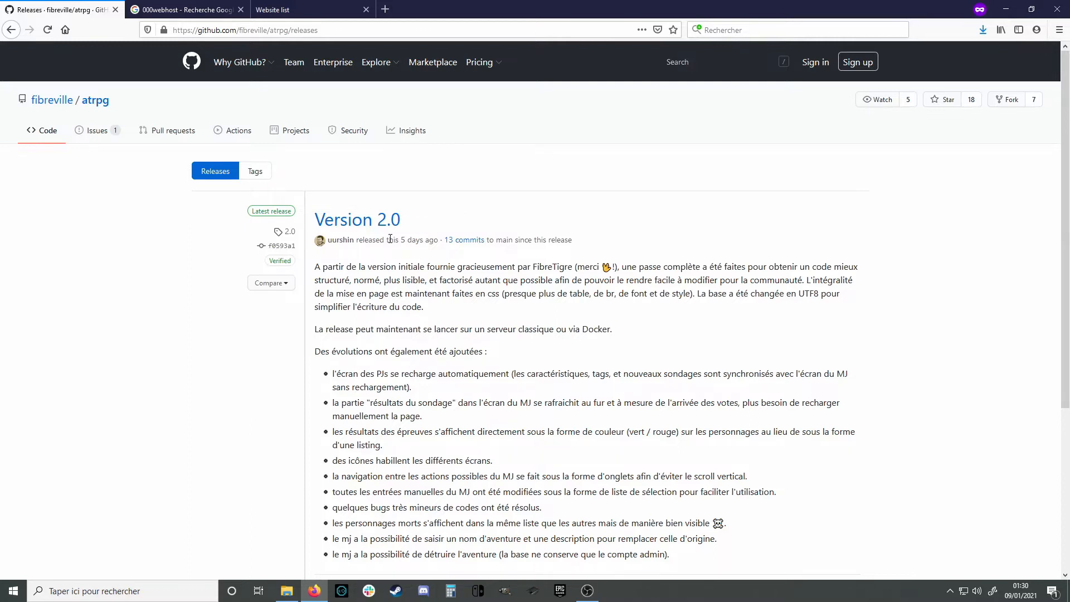
pyautogui.scroll(-3, 367, 234)
pyautogui.scroll(1, 357, 127)
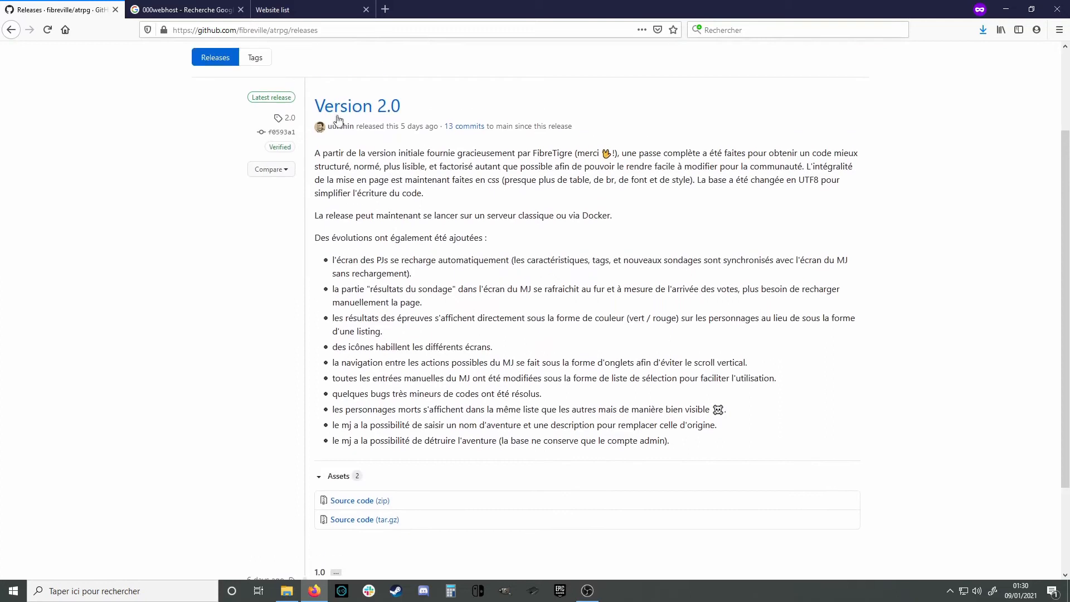
pyautogui.click(326, 116)
pyautogui.scroll(-3, 440, 355)
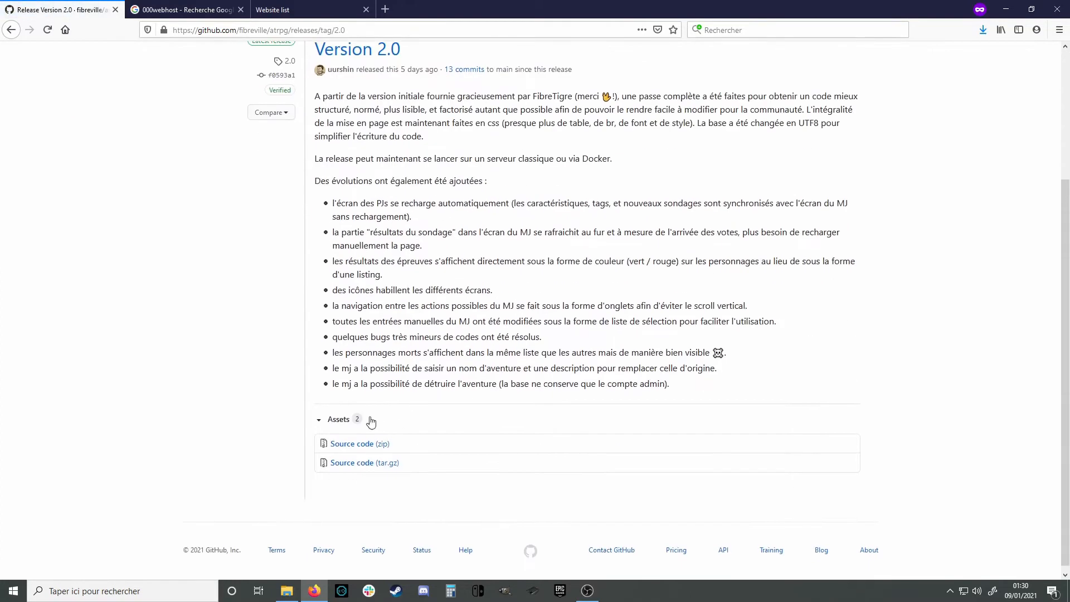
# Download and save the Version 2.0 Source code (zip) archive
pyautogui.click(354, 448)
pyautogui.click(477, 356)
pyautogui.click(286, 591)
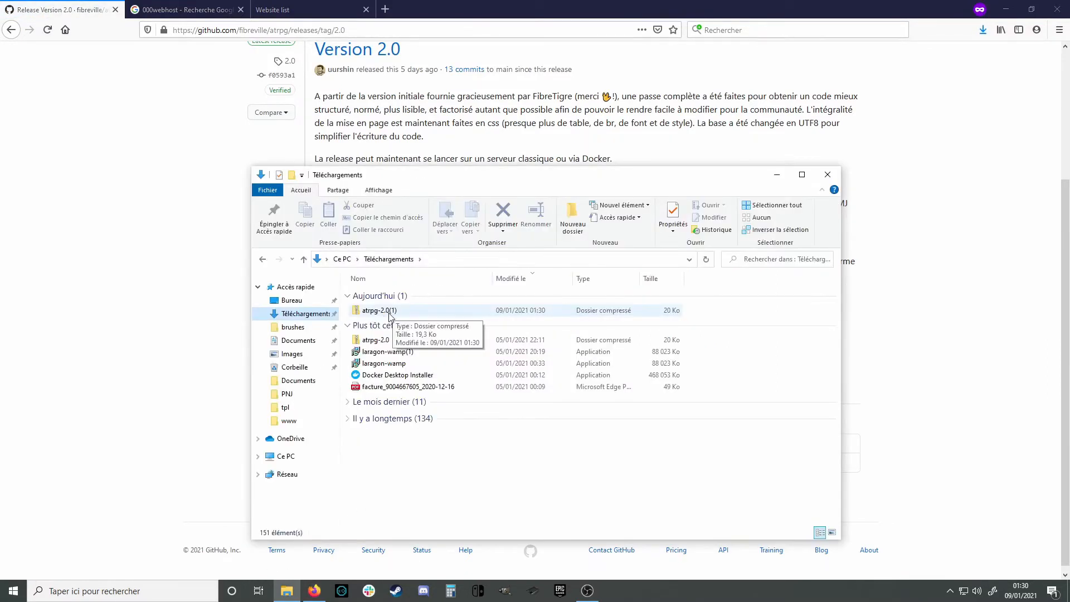
# Extract the atrpg-2.0 folder from the atrpg-2.0(1) zip into Téléchargements and open it
pyautogui.doubleClick(391, 316)
pyautogui.click(385, 296)
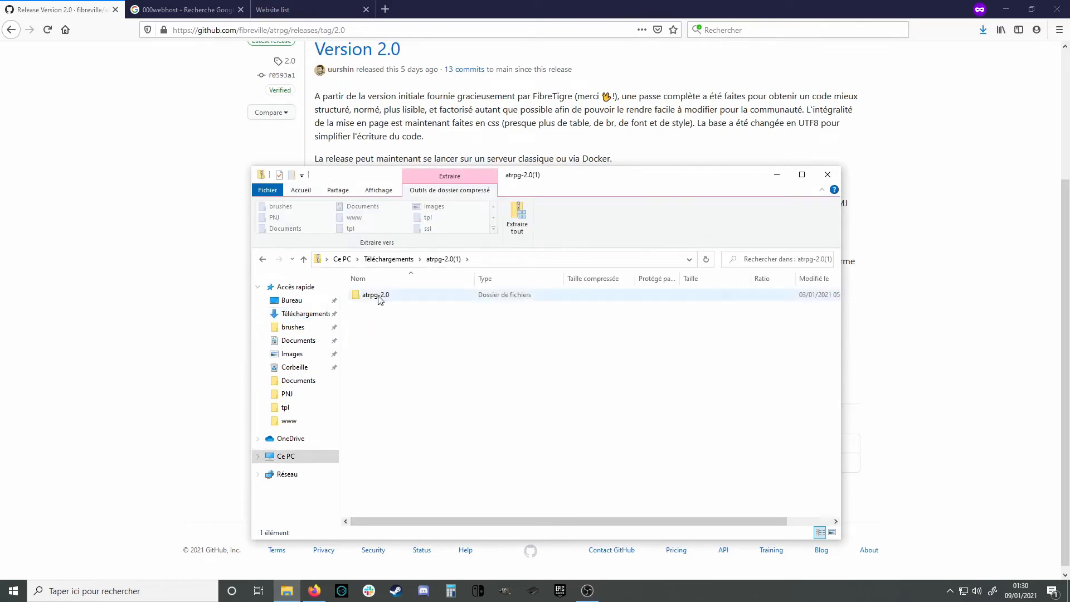
pyautogui.click(403, 259)
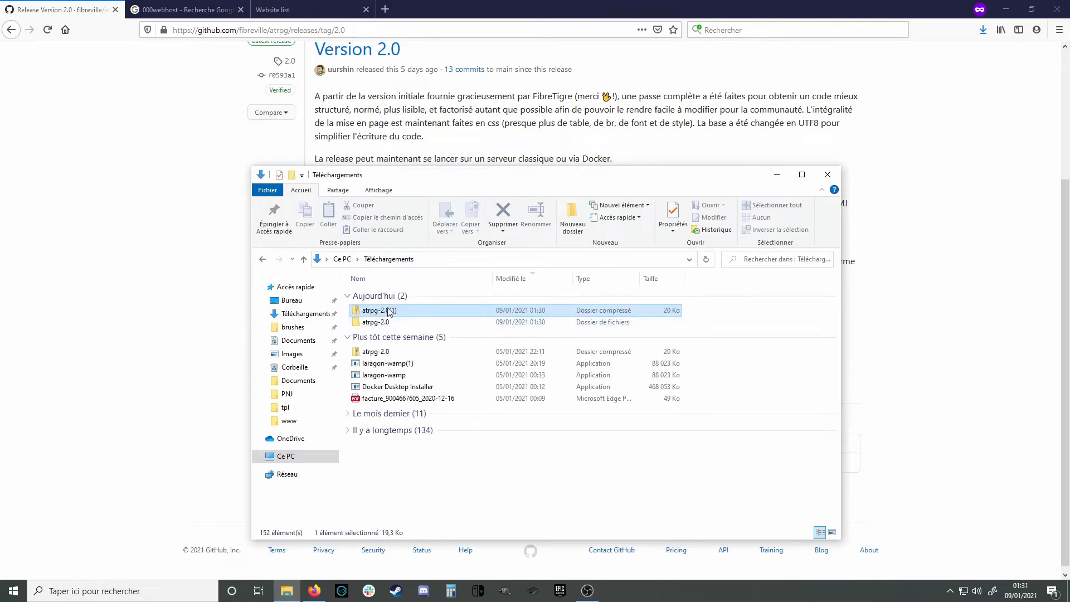
pyautogui.doubleClick(383, 323)
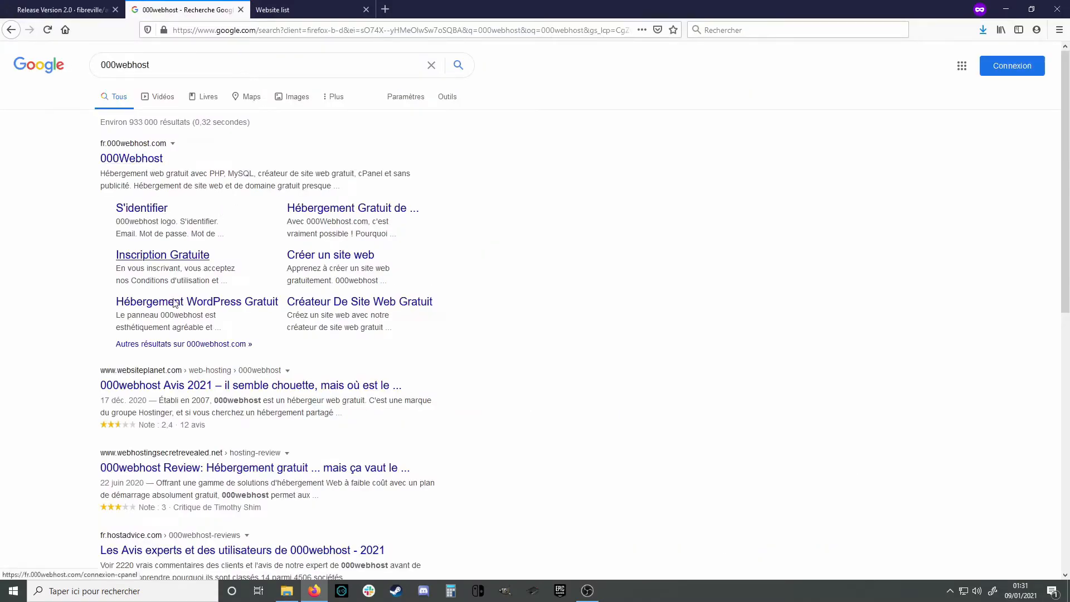
# Open the 'Inscription Gratuite' free sign-up page from the 000webhost results
pyautogui.click(169, 259)
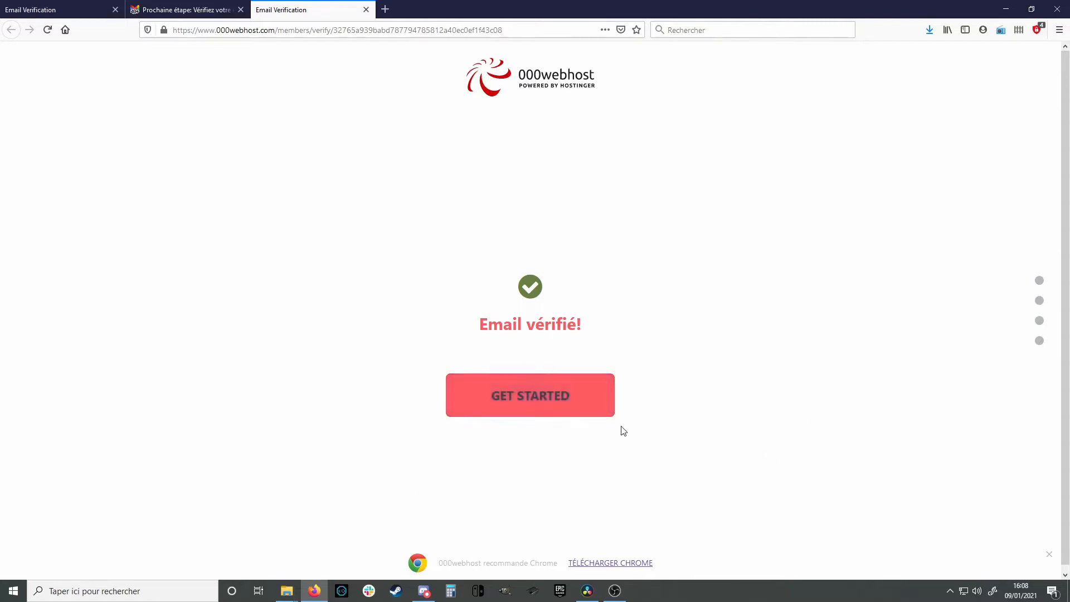
# Start the 000webhost setup, choose Autre as the site purpose and skip the Chrome recommendation
pyautogui.click(571, 409)
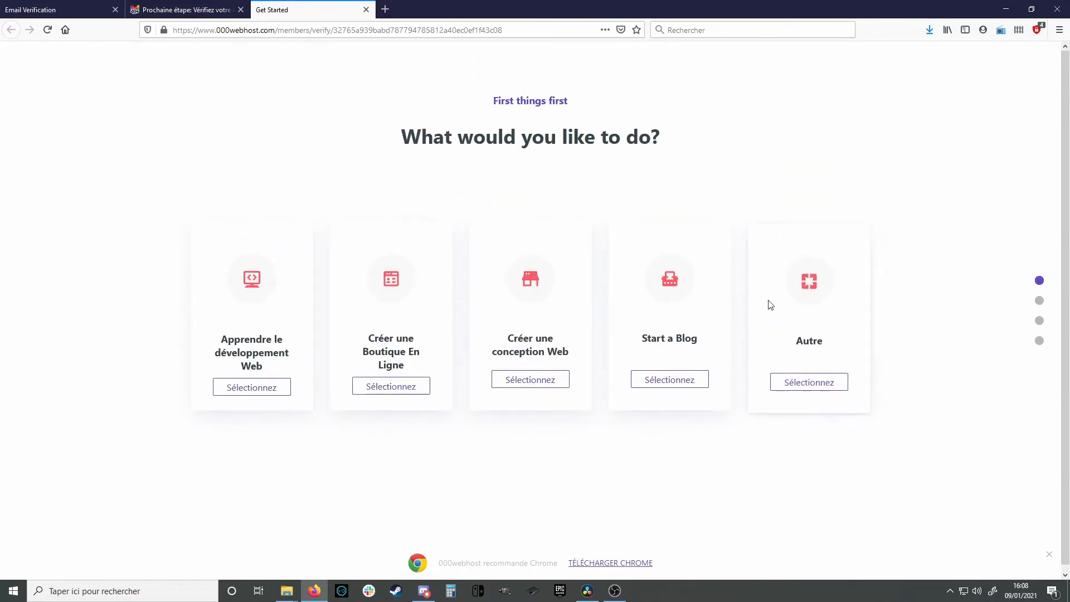
pyautogui.click(809, 385)
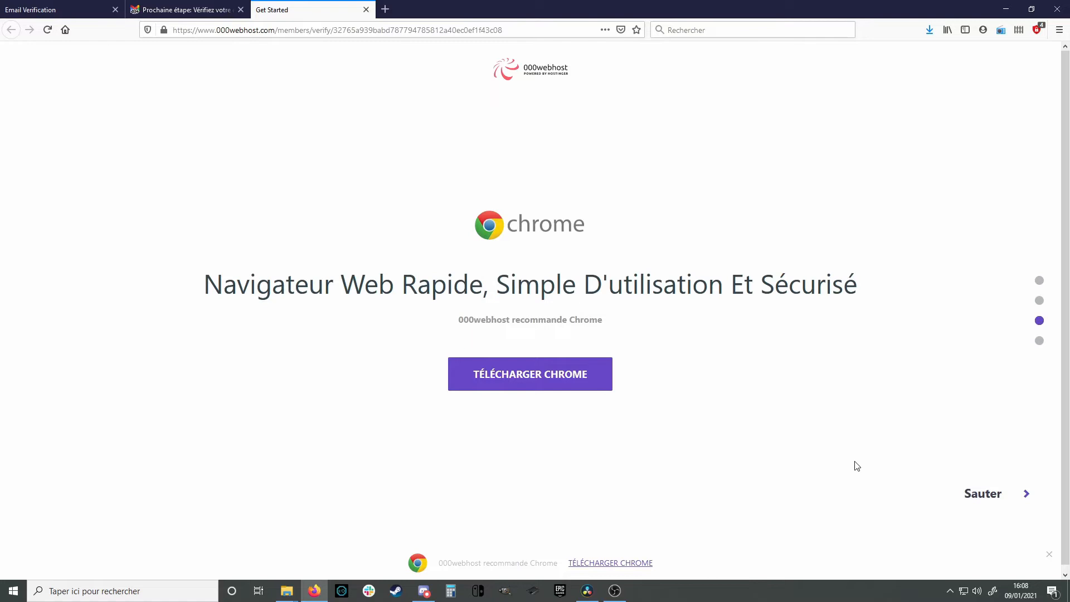
pyautogui.click(985, 500)
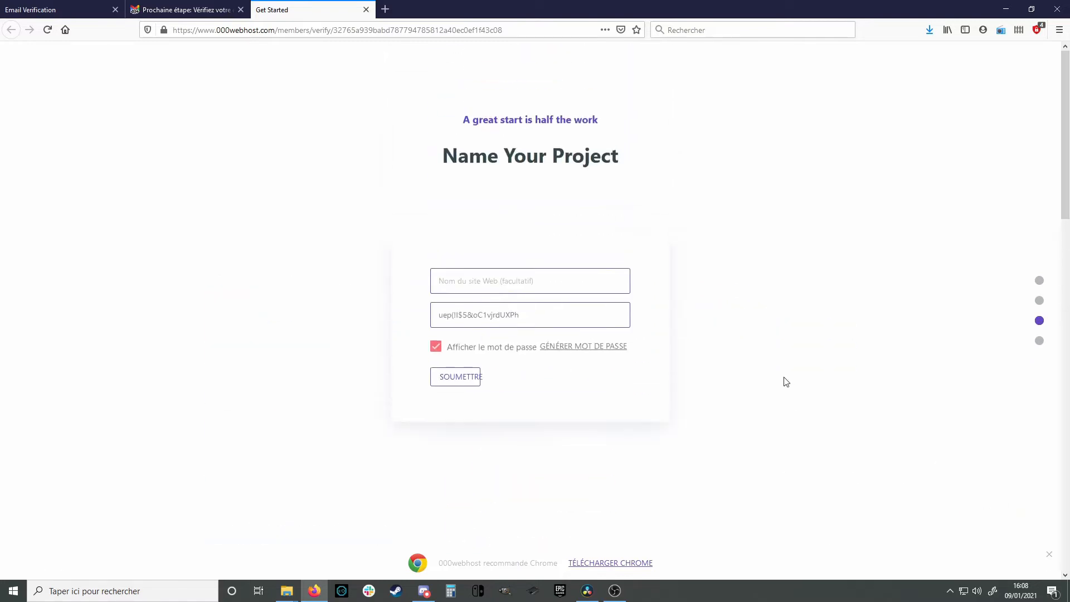
# Create the site atrpg6 with a generated password and choose to upload your own site
pyautogui.click(534, 287)
pyautogui.write('atrpg6')
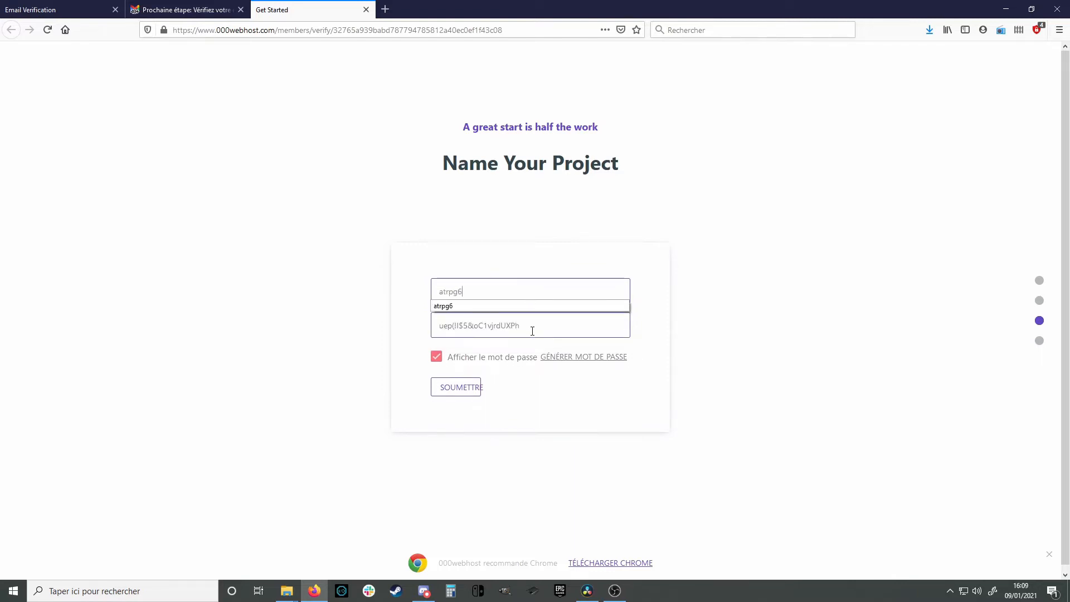
pyautogui.click(547, 356)
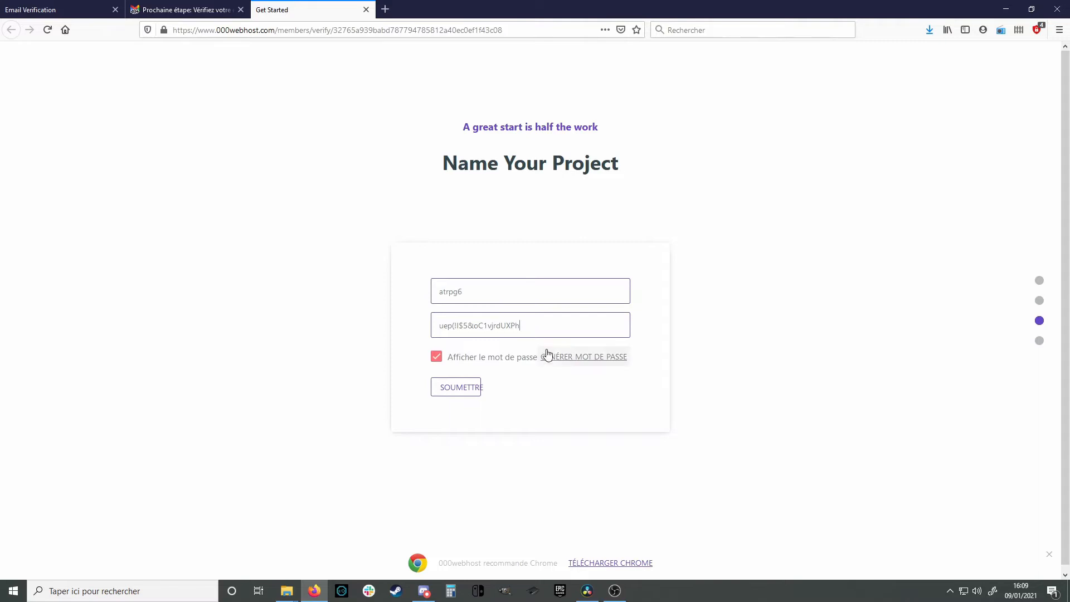
pyautogui.click(458, 397)
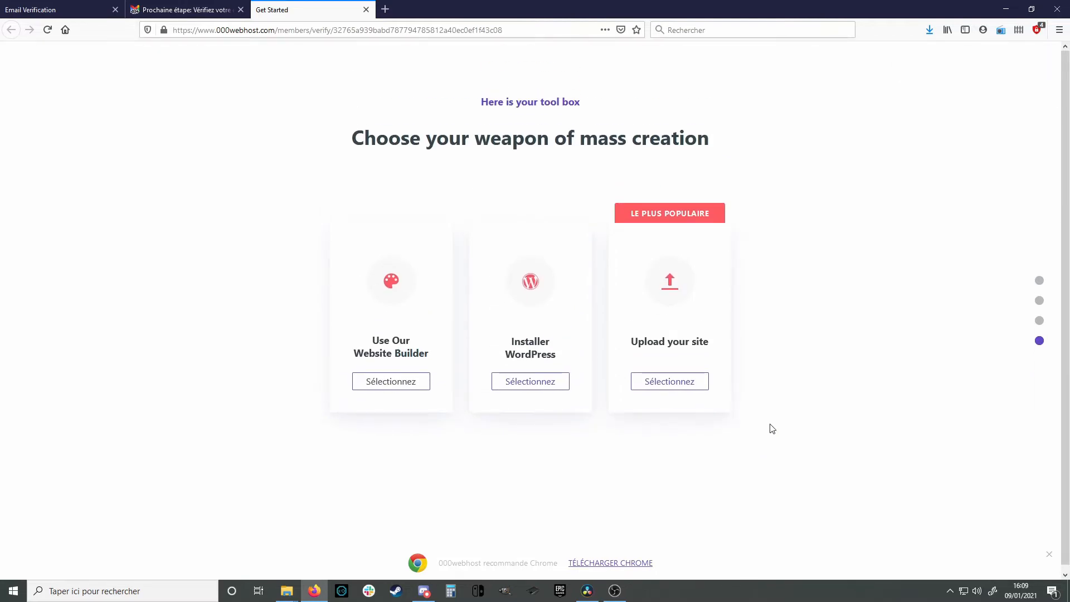
pyautogui.click(689, 389)
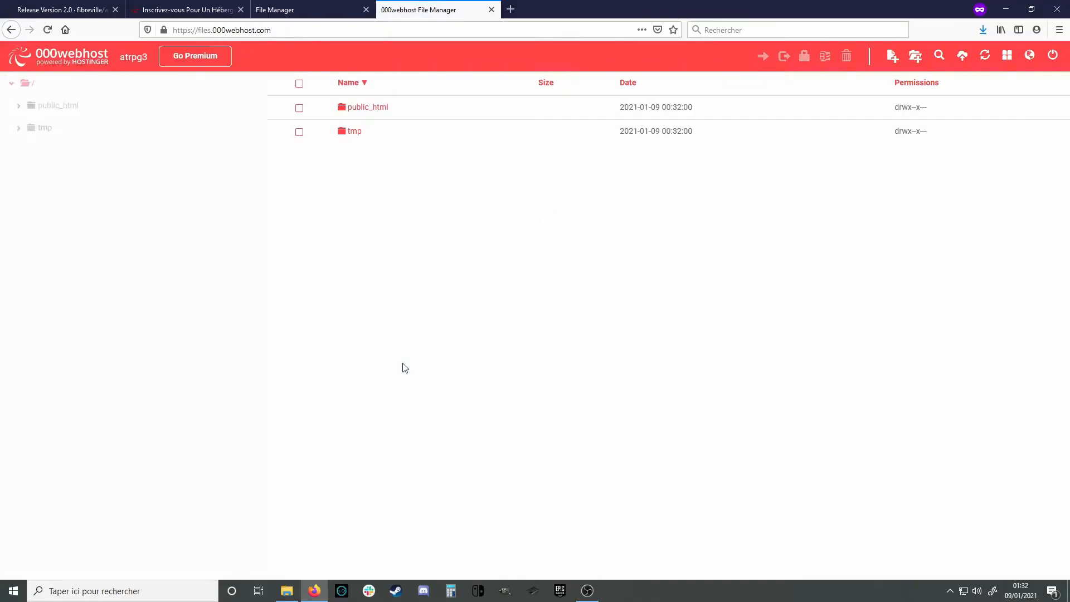
# Open public_html in the File Manager and place the atrpg-2.0 folder window alongside
pyautogui.click(367, 112)
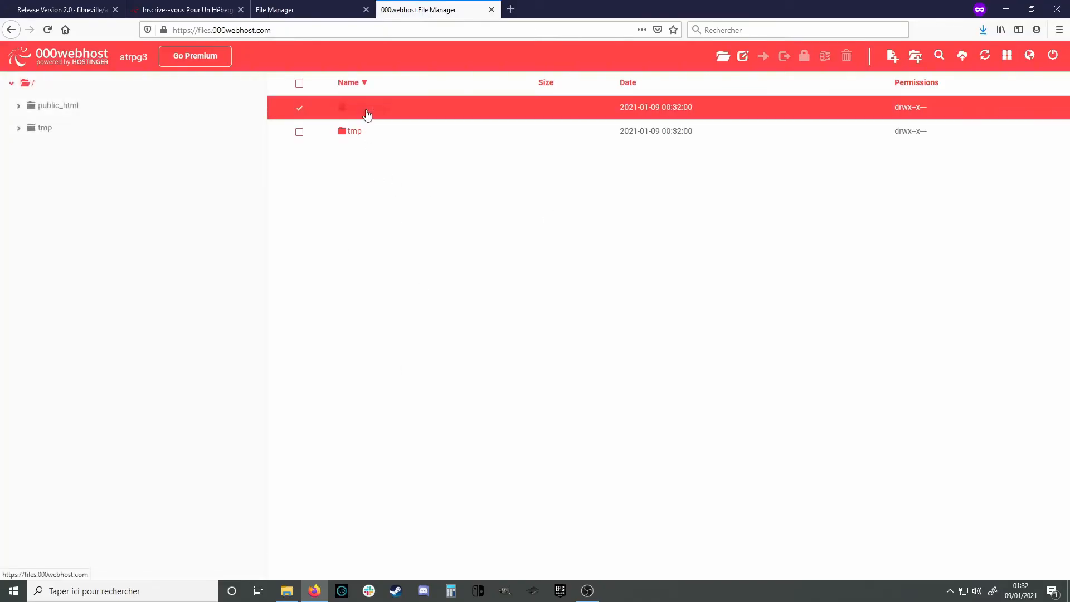
pyautogui.doubleClick(373, 111)
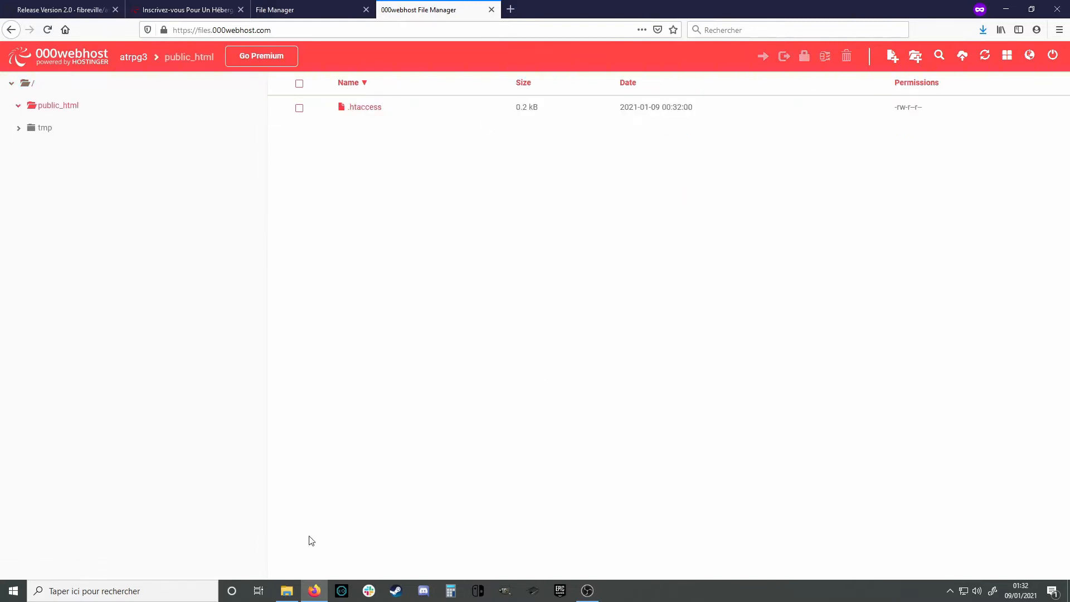
pyautogui.click(297, 592)
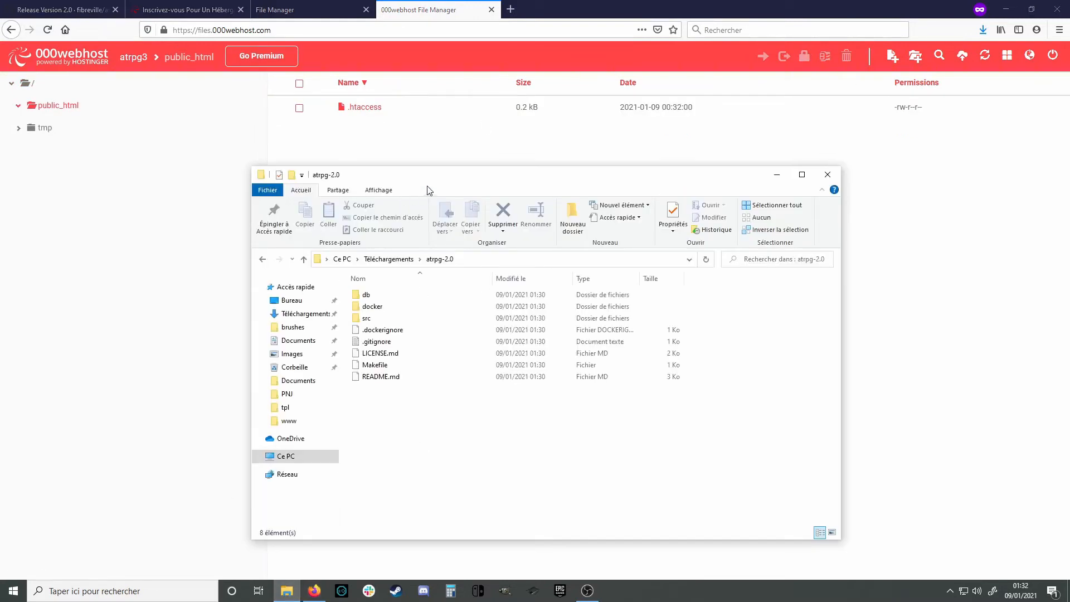
pyautogui.moveTo(553, 173); pyautogui.dragTo(758, 134)
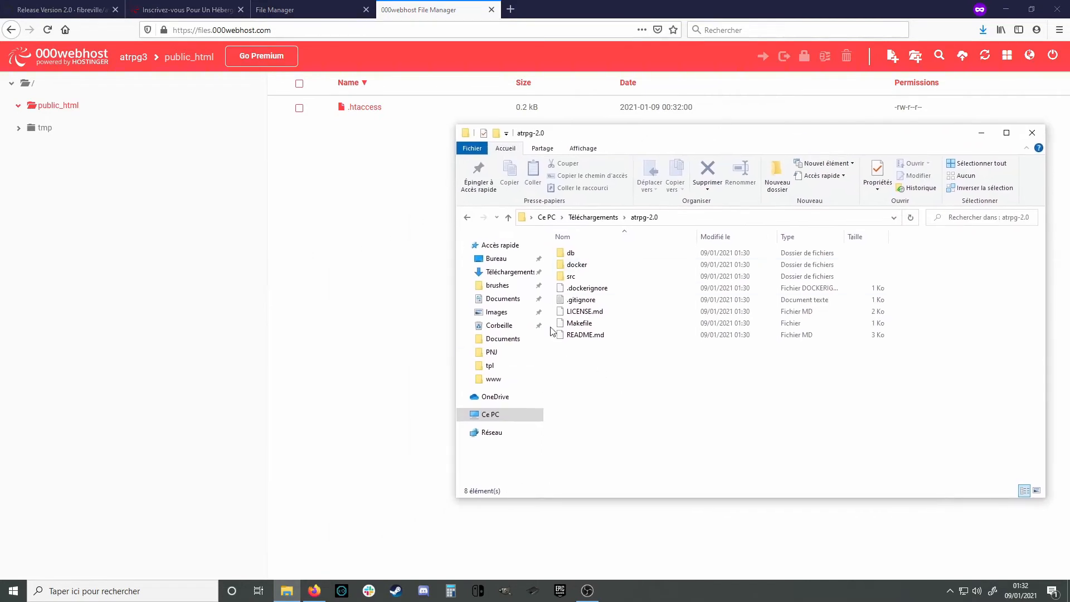
# Upload all src contents (css, js and PHP pages) into public_html
pyautogui.doubleClick(572, 277)
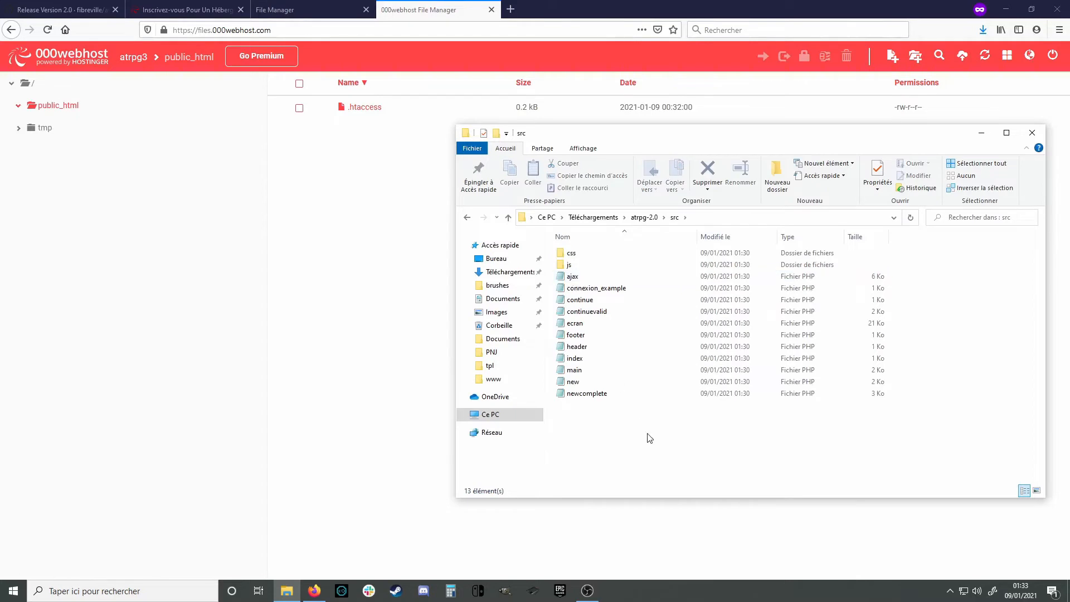
pyautogui.moveTo(640, 437); pyautogui.dragTo(386, 354)
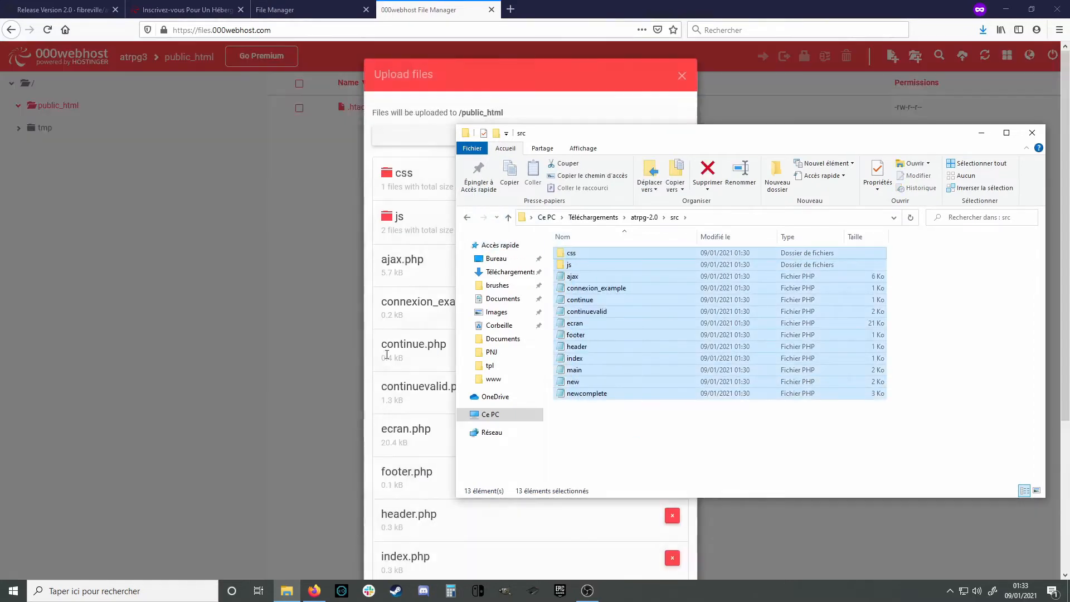
pyautogui.click(499, 75)
pyautogui.scroll(-4, 568, 387)
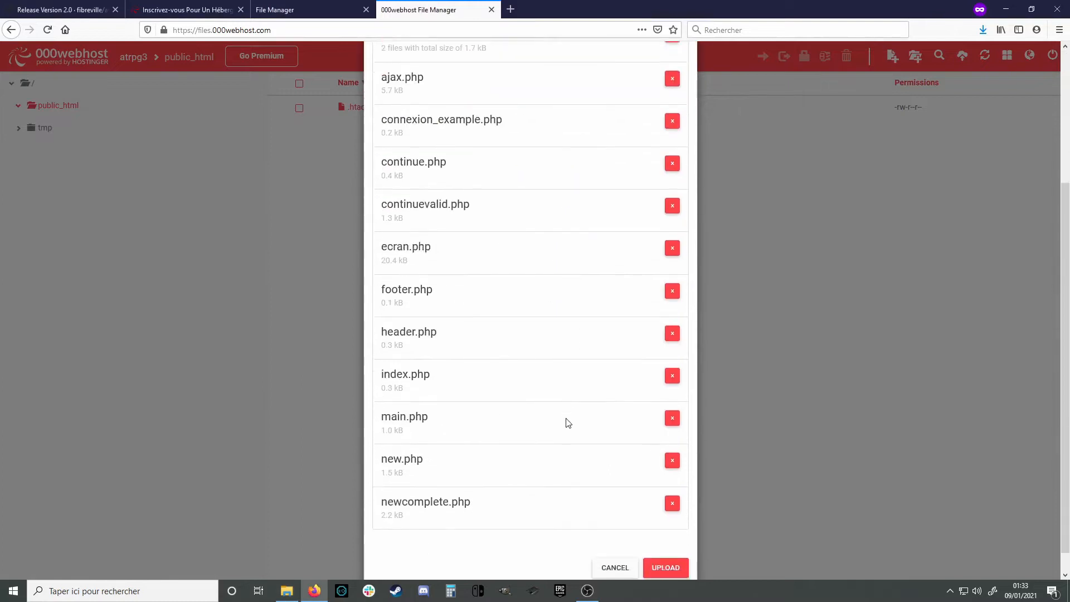
pyautogui.click(673, 549)
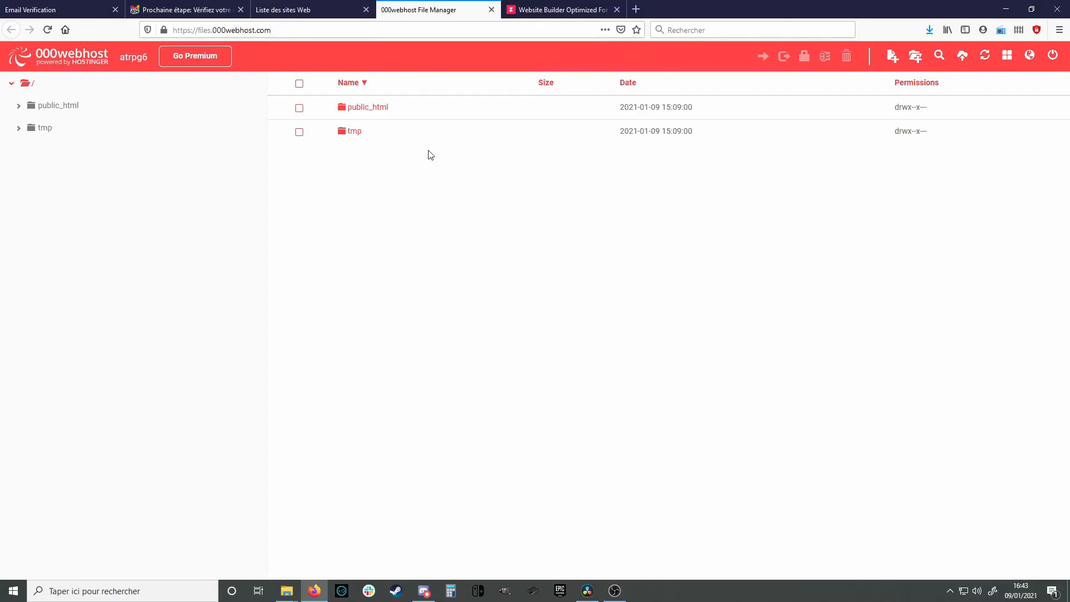
# Open the Gestionnaire De Base De Données from the atrpg6 site's Outils menu
pyautogui.click(321, 17)
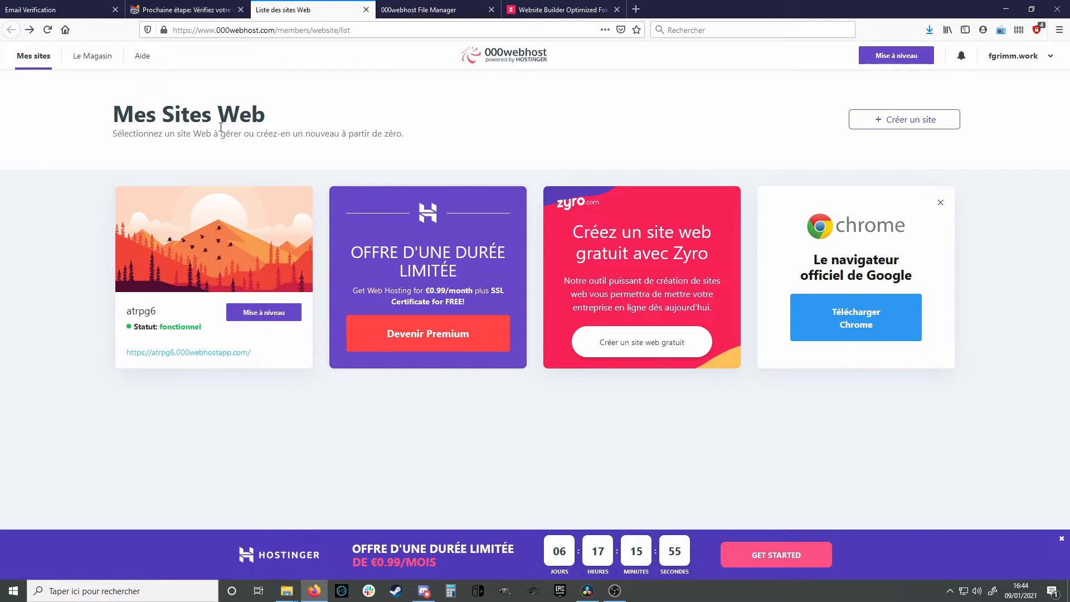
pyautogui.moveTo(144, 272)
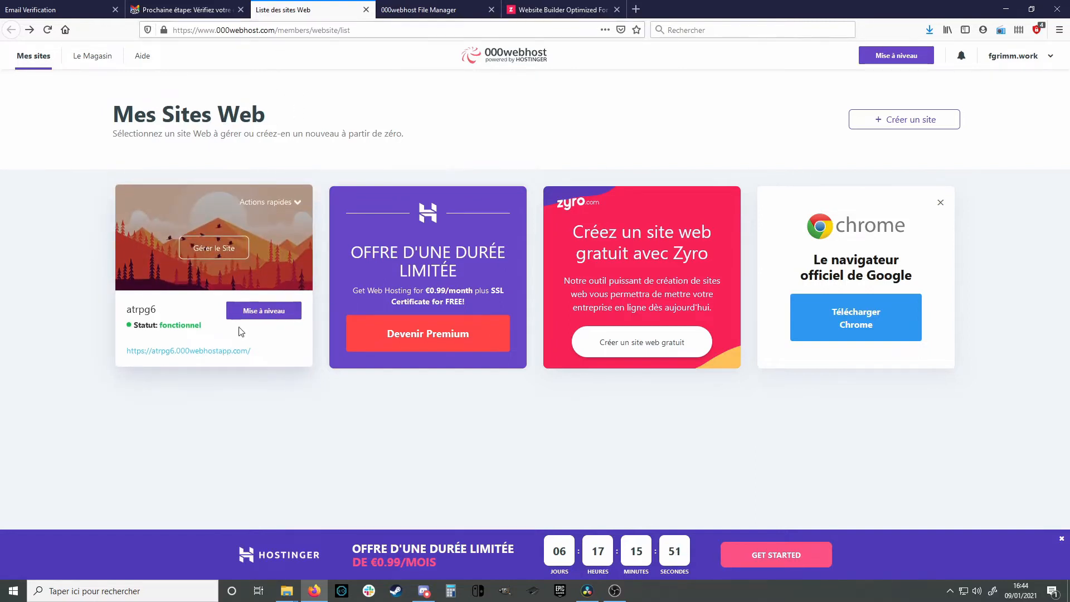
pyautogui.click(215, 251)
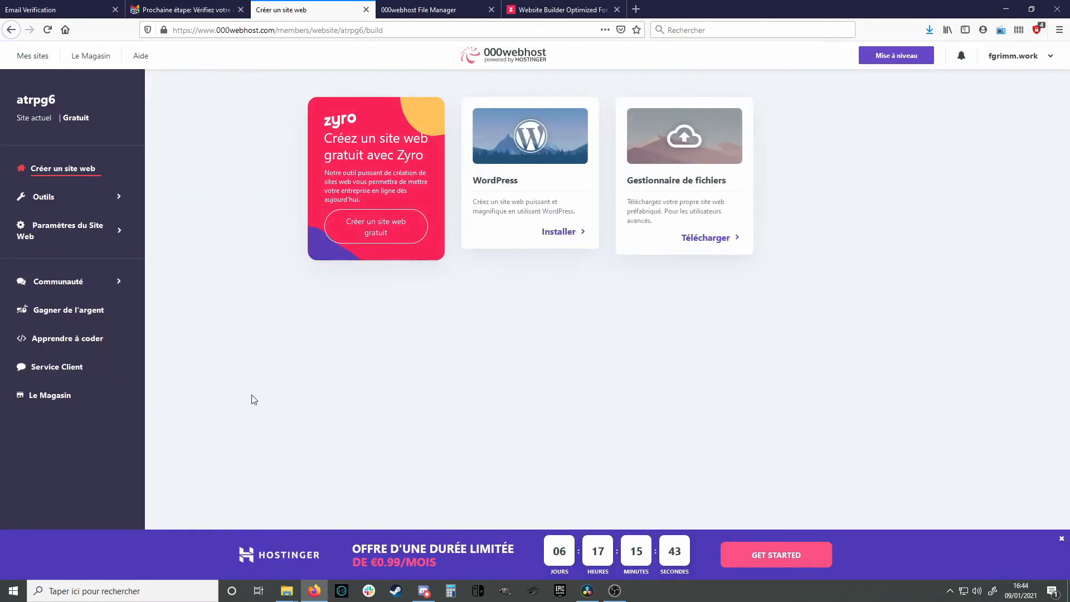
pyautogui.click(42, 200)
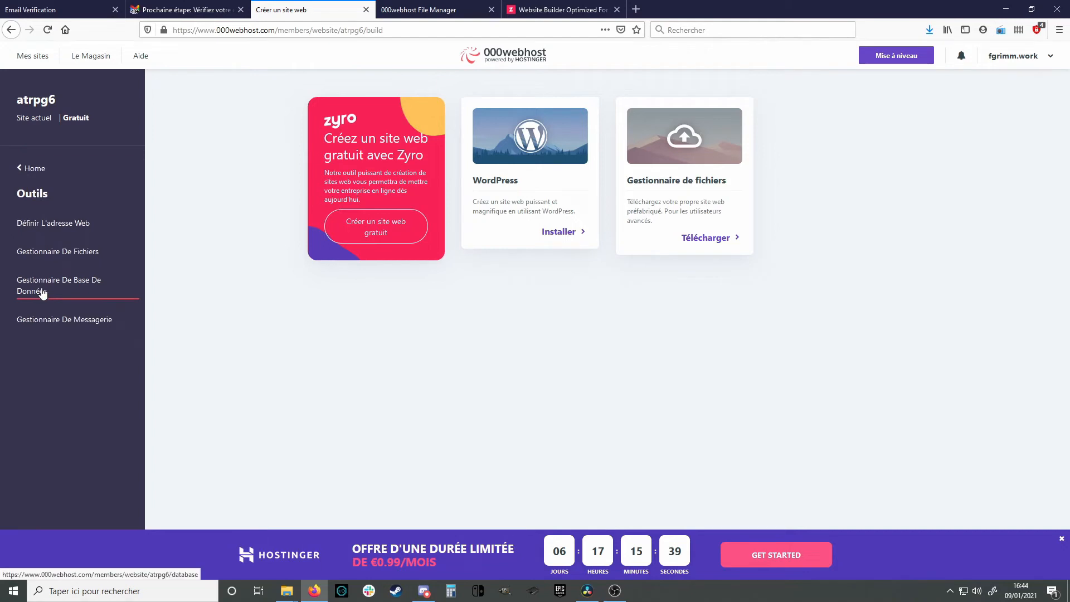
pyautogui.click(76, 294)
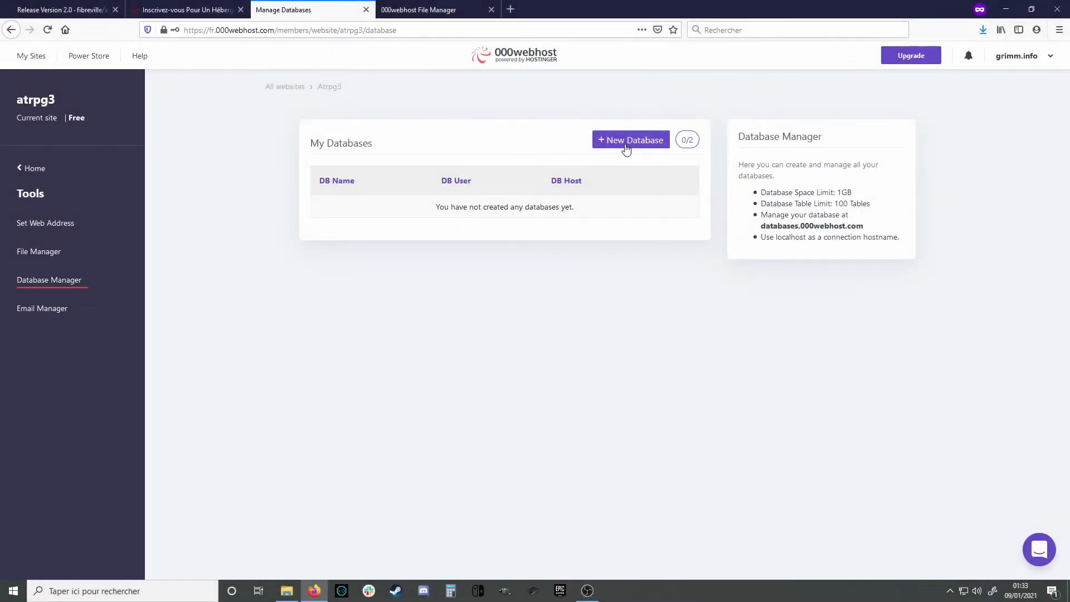
# Create a new database named atrpg with username atrpg_admin and the generated password
pyautogui.click(627, 142)
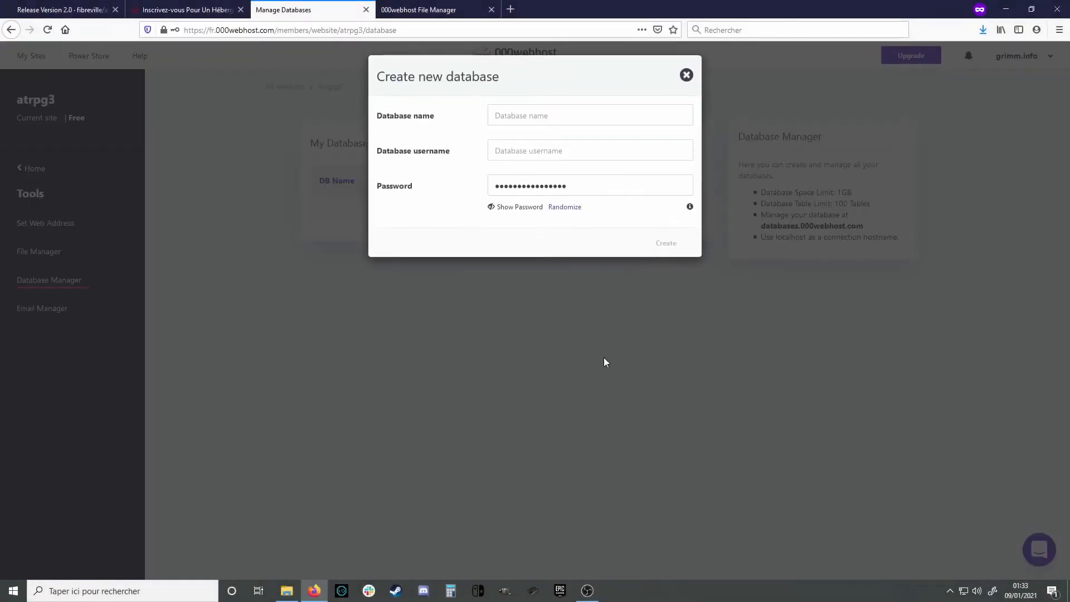
pyautogui.click(537, 126)
pyautogui.write('atrpg')
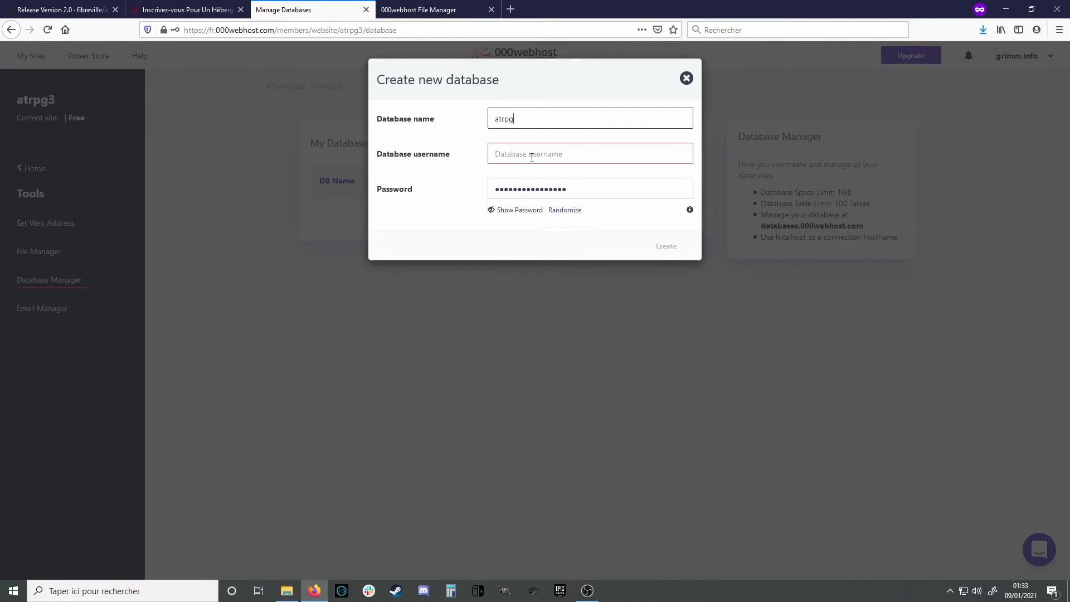
pyautogui.click(532, 158)
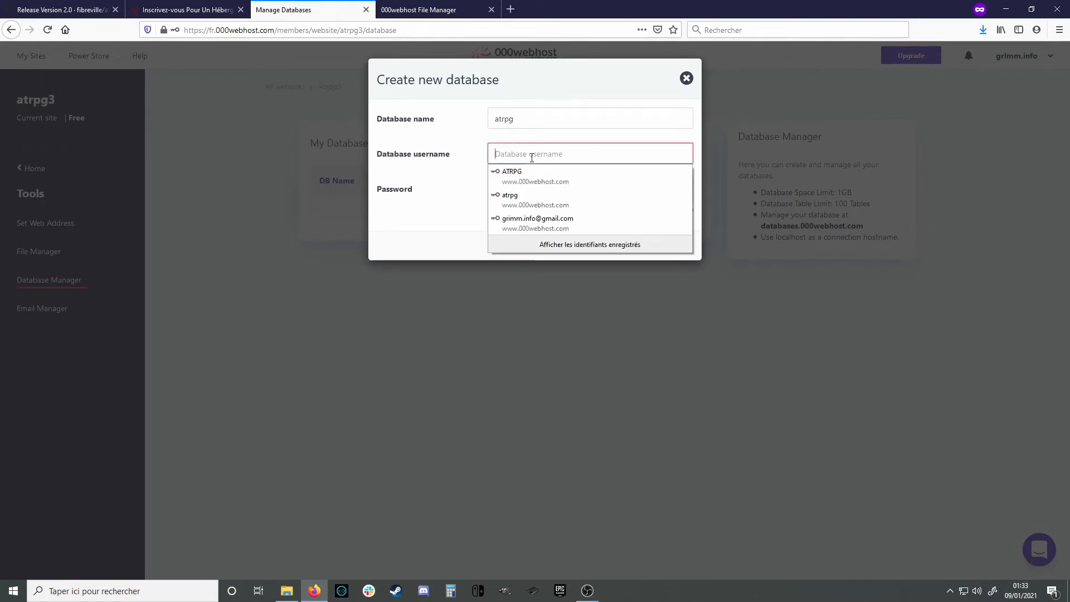
pyautogui.click(570, 143)
pyautogui.click(557, 157)
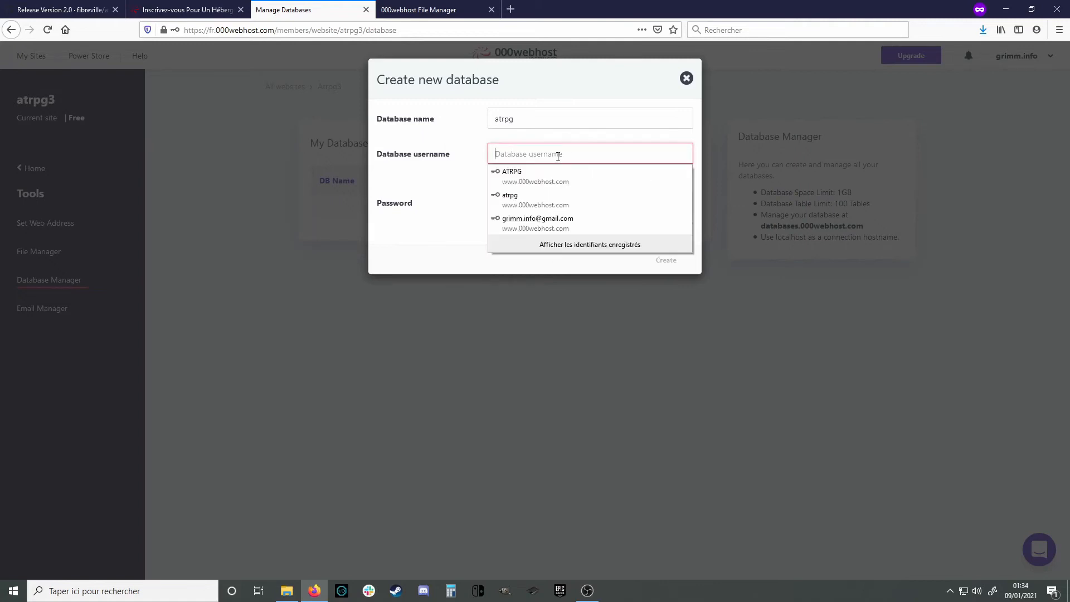
pyautogui.write('atrpg')
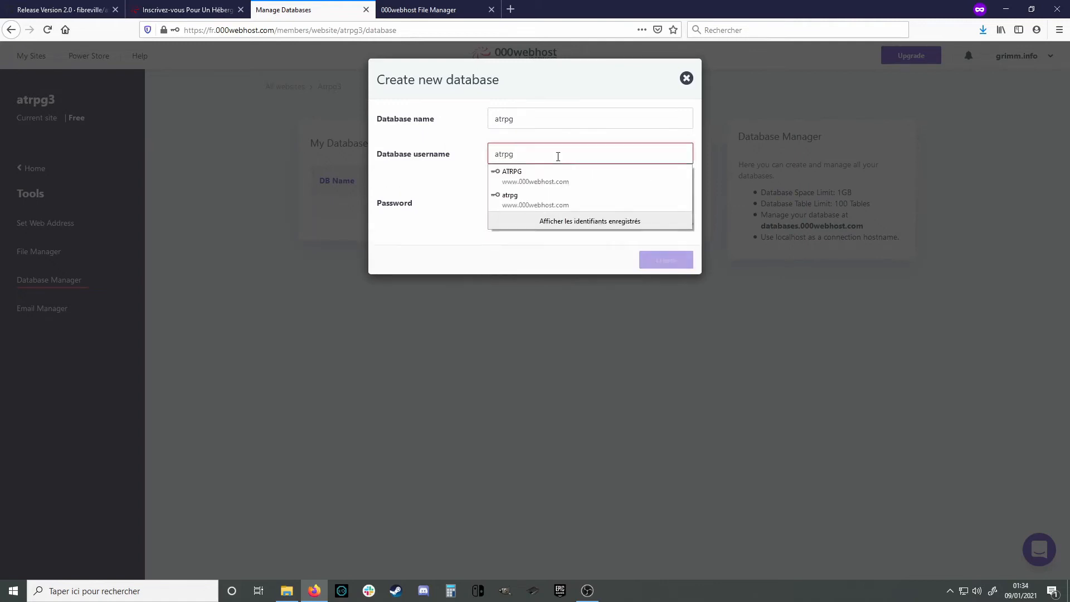
pyautogui.write('_admin')
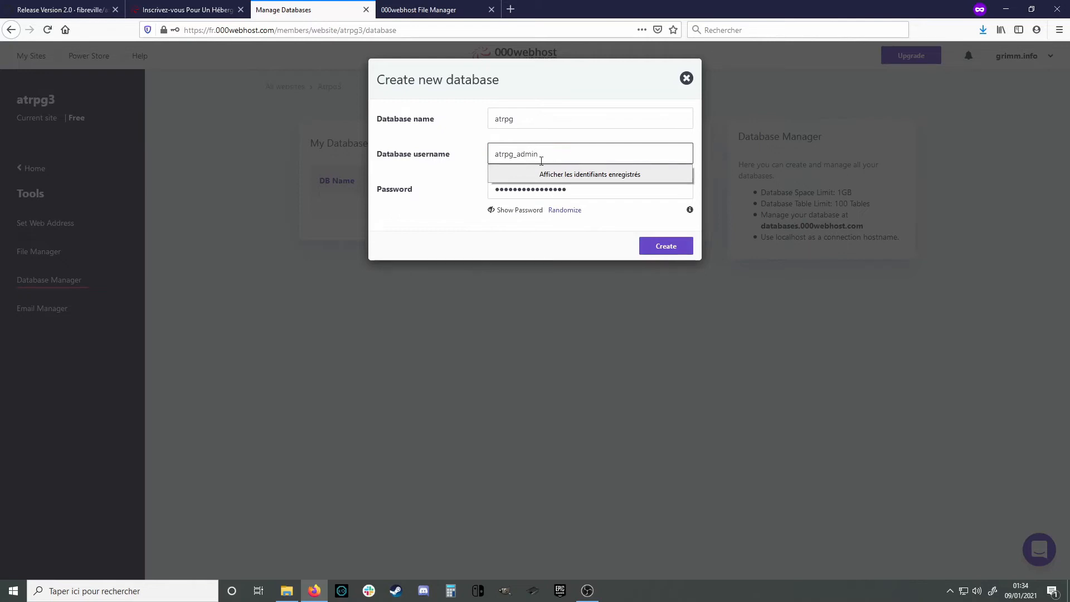
pyautogui.click(449, 210)
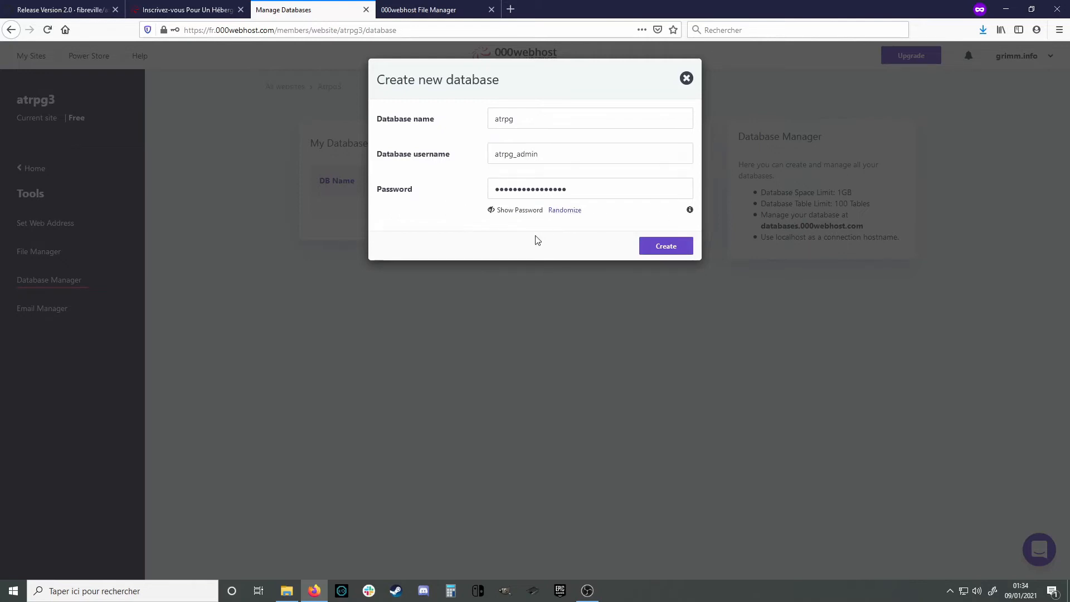
pyautogui.click(516, 211)
pyautogui.click(662, 253)
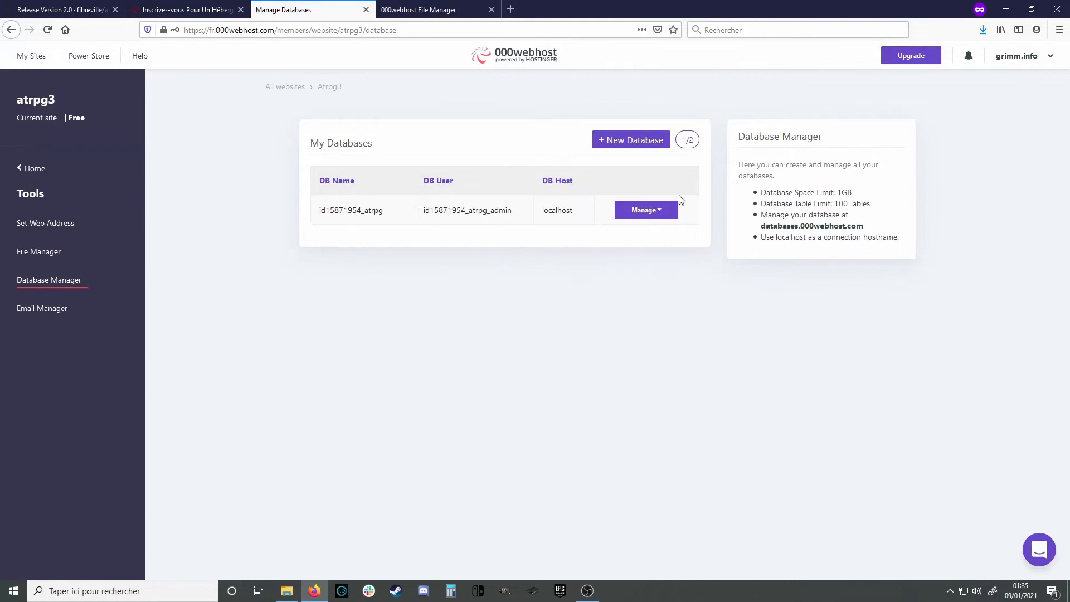
# Launch phpMyAdmin from the atrpg database's Manage menu
pyautogui.click(661, 211)
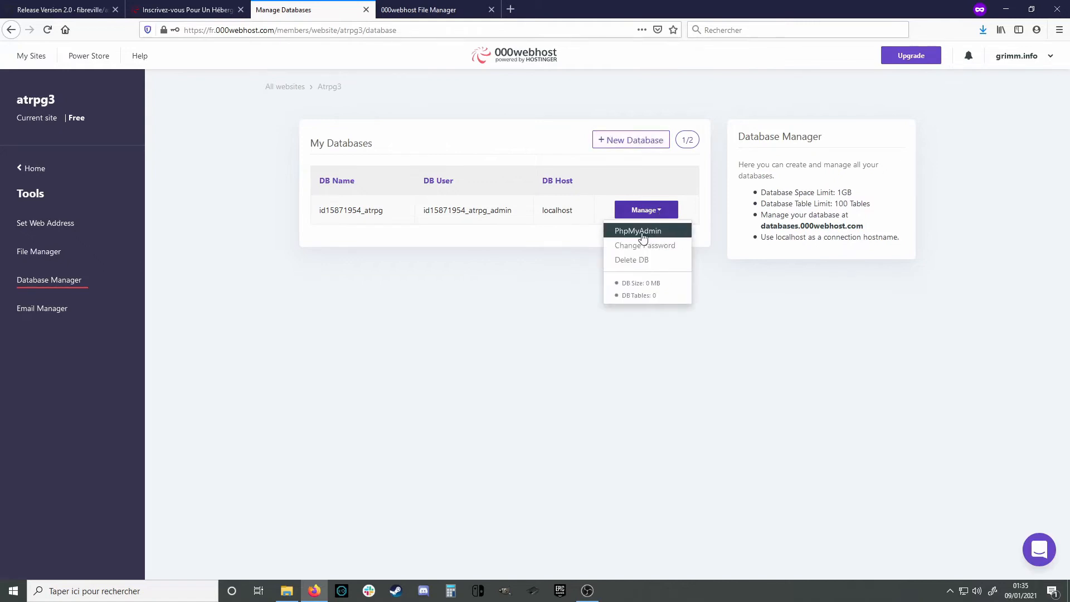
pyautogui.click(651, 215)
pyautogui.click(651, 215)
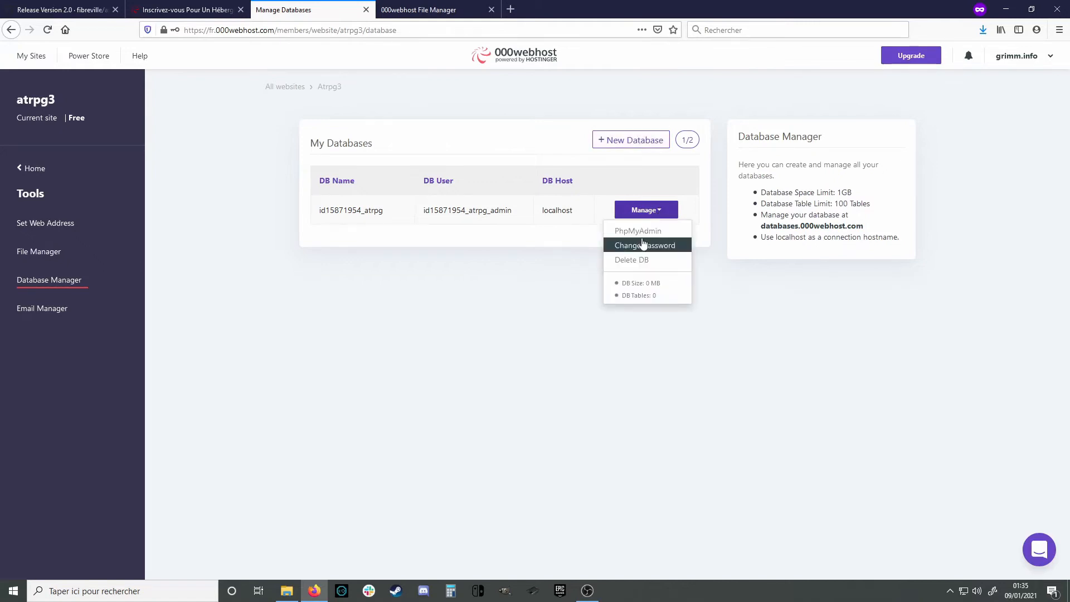
pyautogui.click(641, 233)
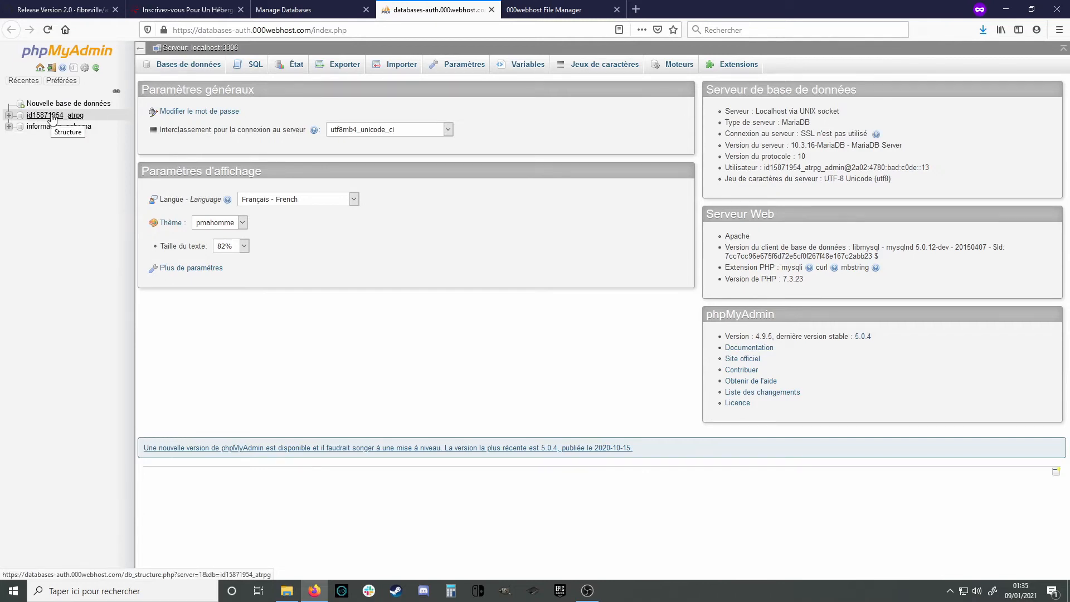
# Select the id15871954_atrpg database in the tree and go to its Importer page
pyautogui.click(52, 116)
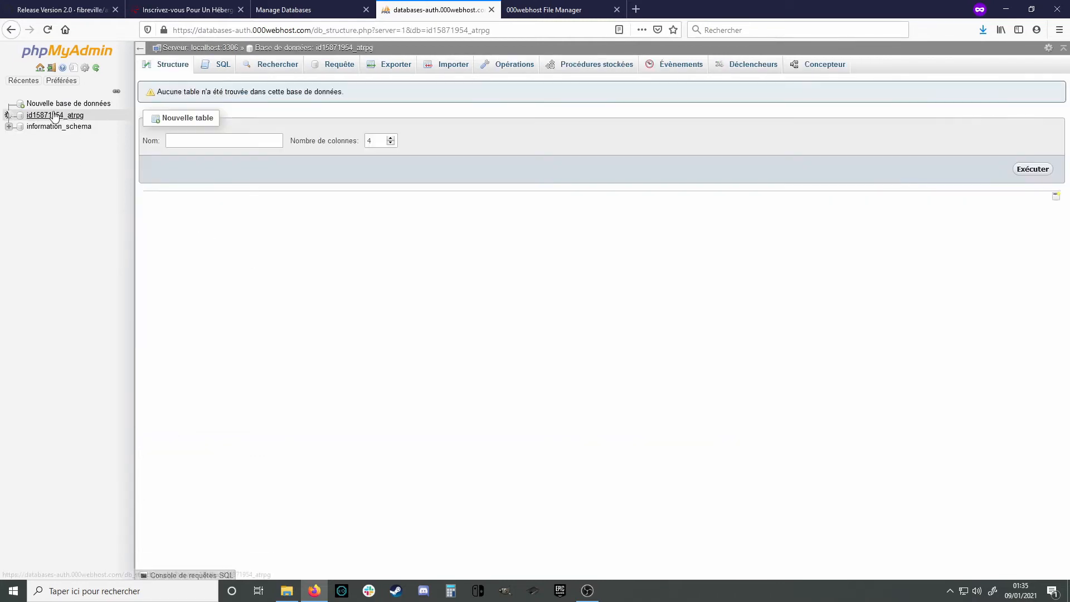
pyautogui.click(73, 120)
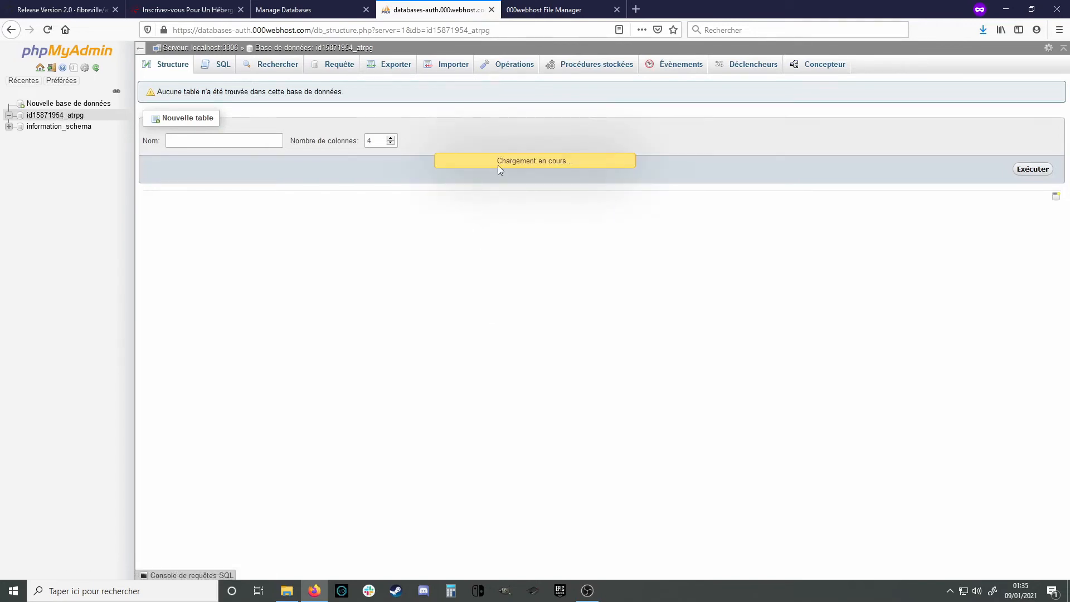
pyautogui.click(455, 66)
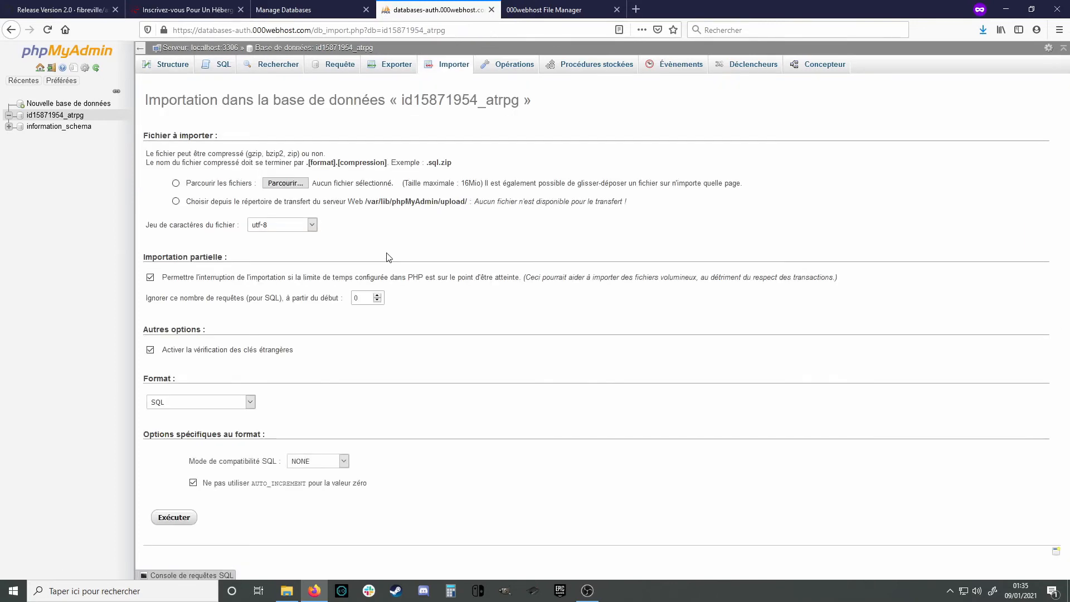
# Import atrpg-2.0/db/database.sql into id15871954_atrpg, then close phpMyAdmin
pyautogui.click(176, 183)
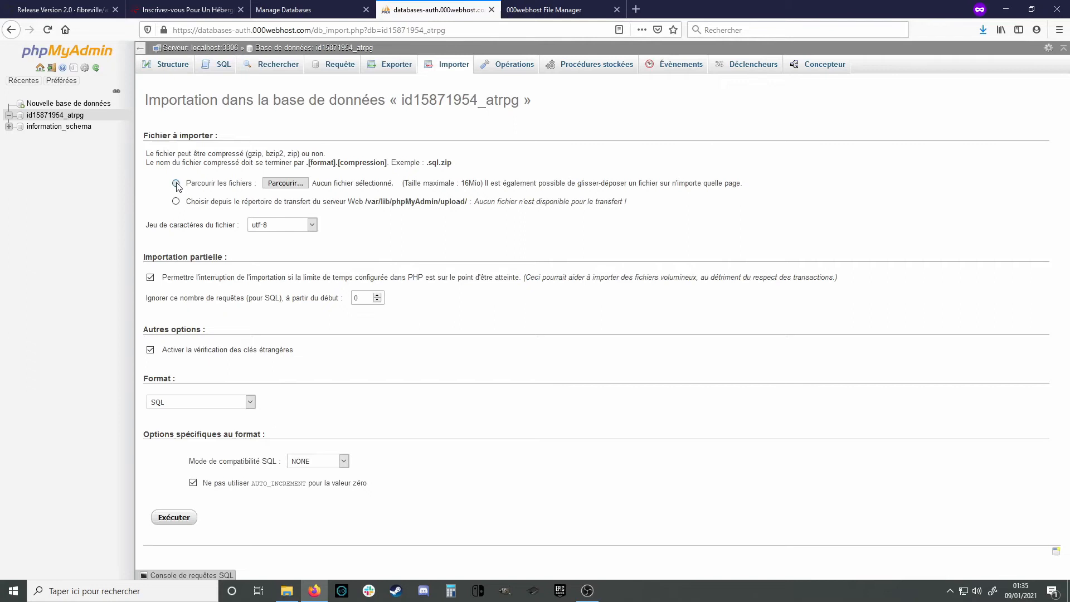
pyautogui.click(285, 183)
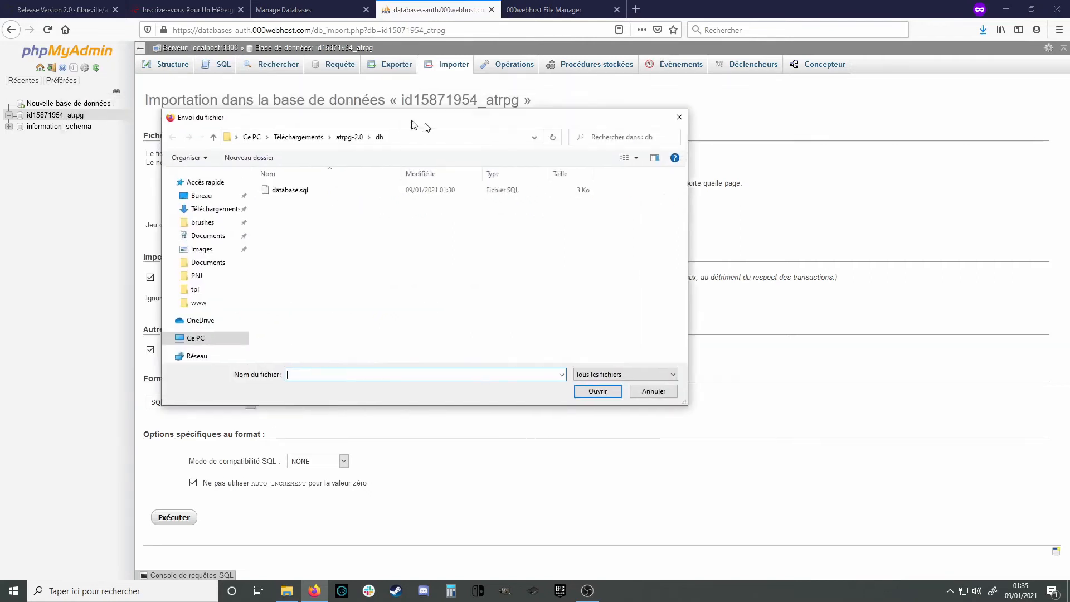
pyautogui.click(481, 157)
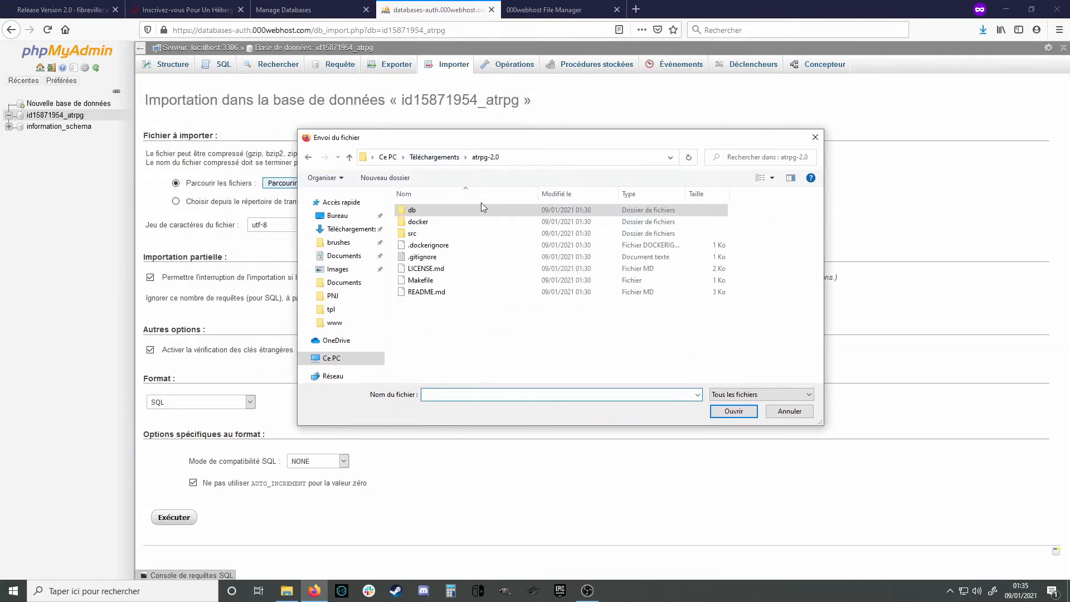
pyautogui.click(413, 235)
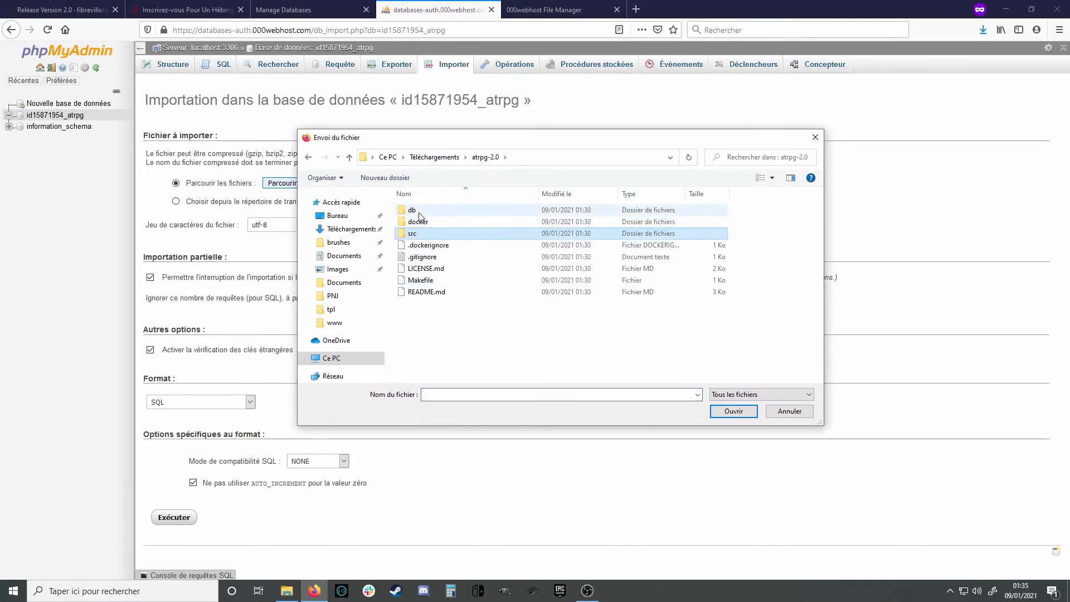
pyautogui.doubleClick(415, 212)
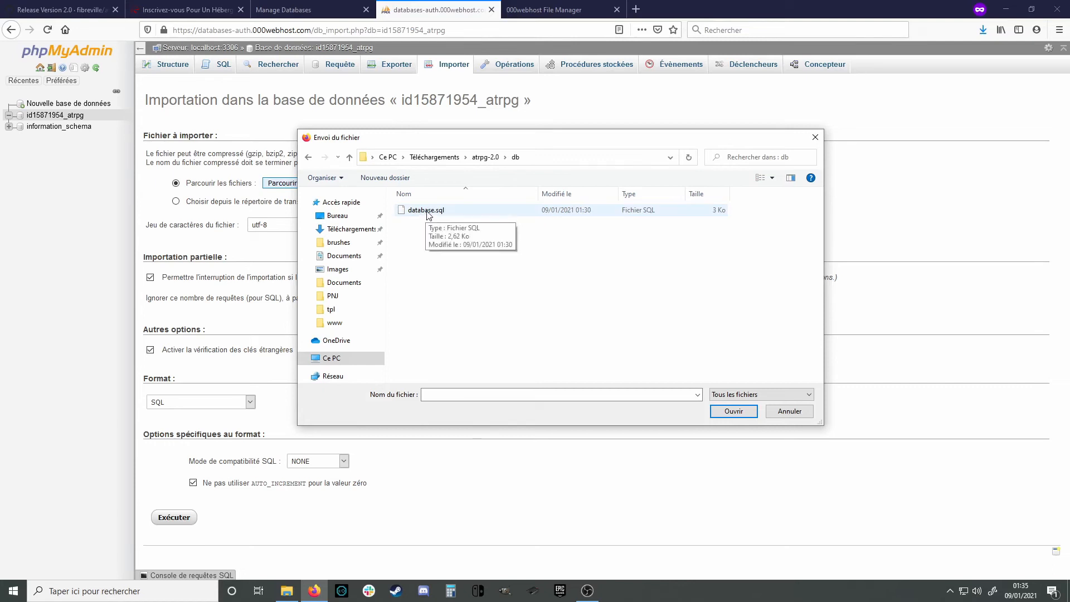
pyautogui.doubleClick(428, 212)
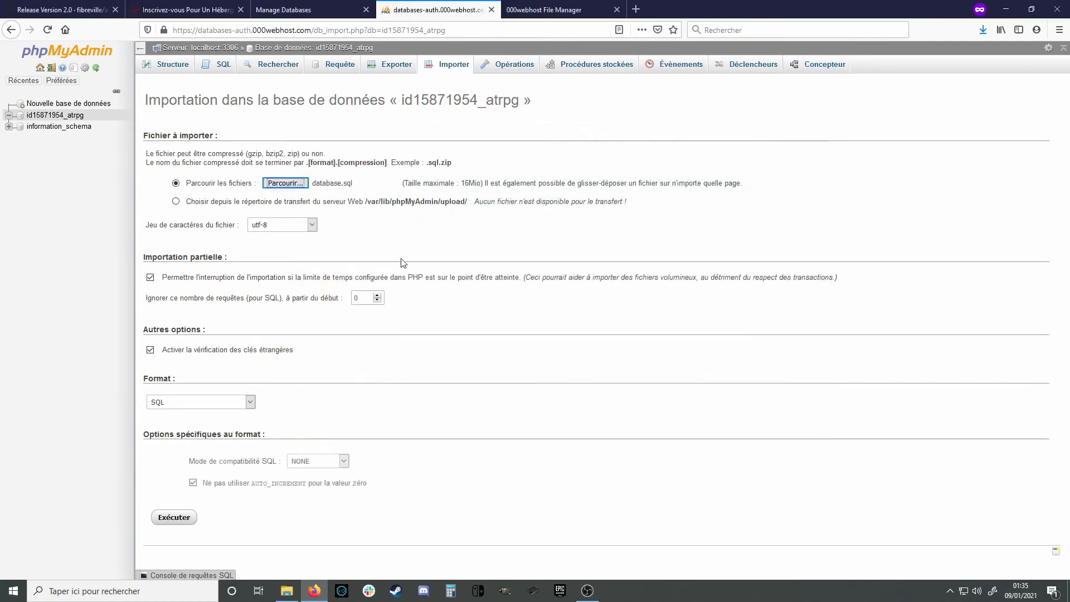
pyautogui.click(183, 517)
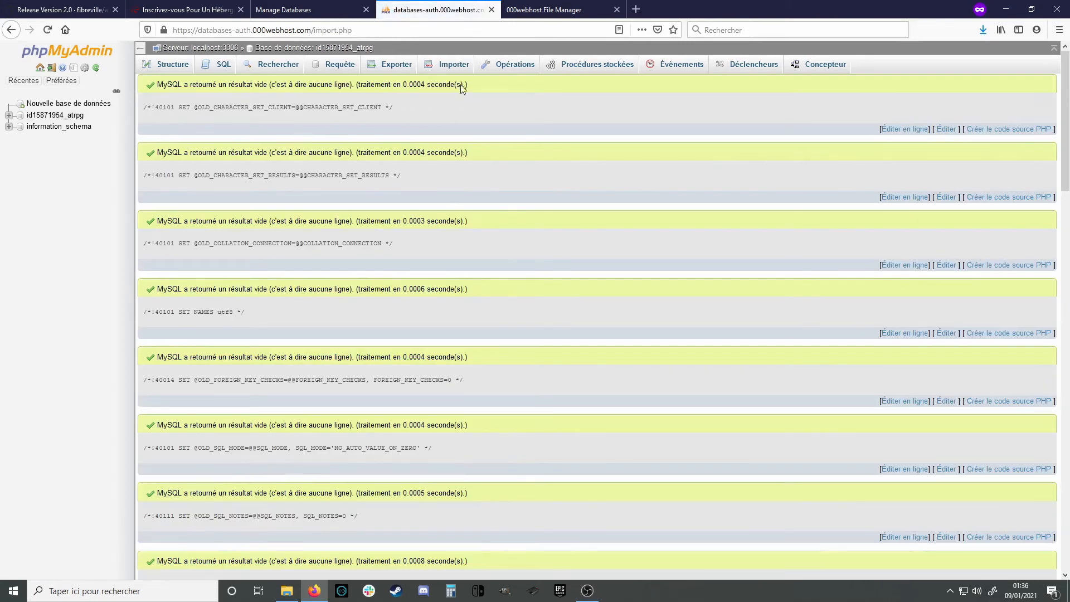
pyautogui.click(491, 10)
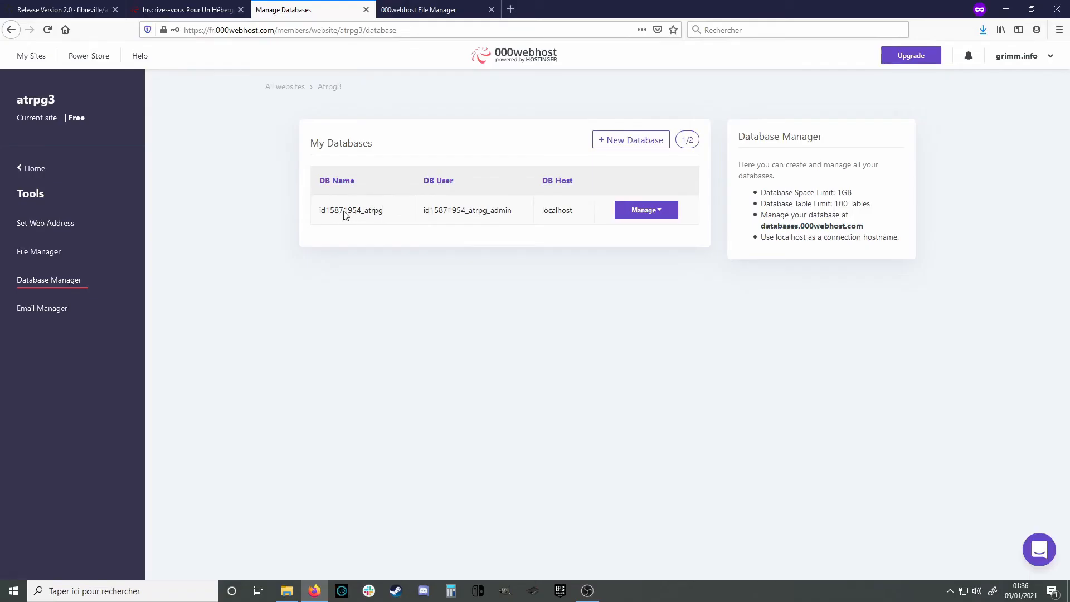
pyautogui.doubleClick(350, 213)
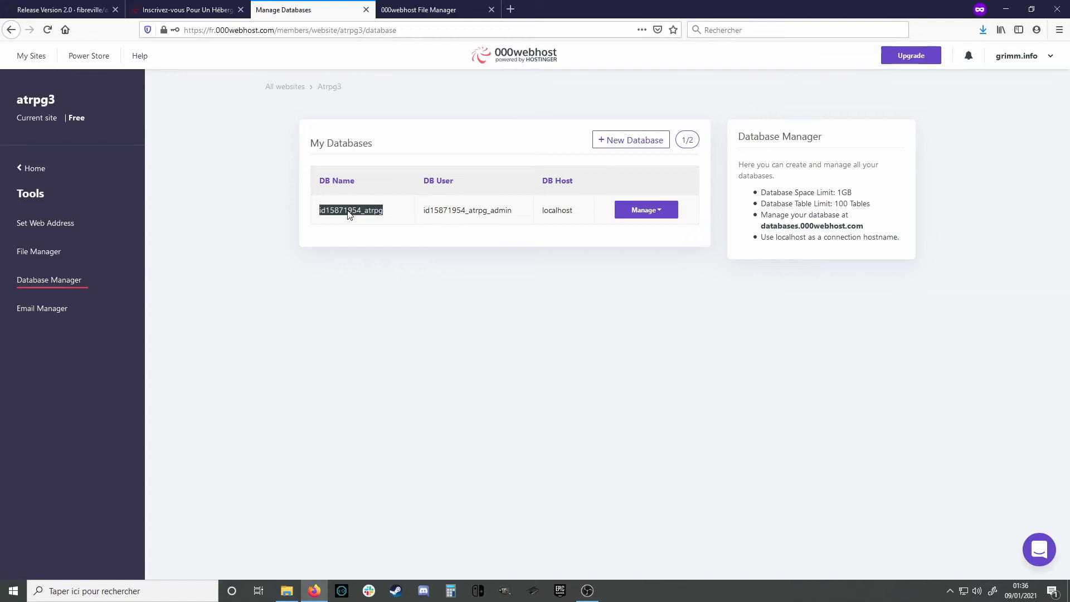
pyautogui.doubleClick(463, 219)
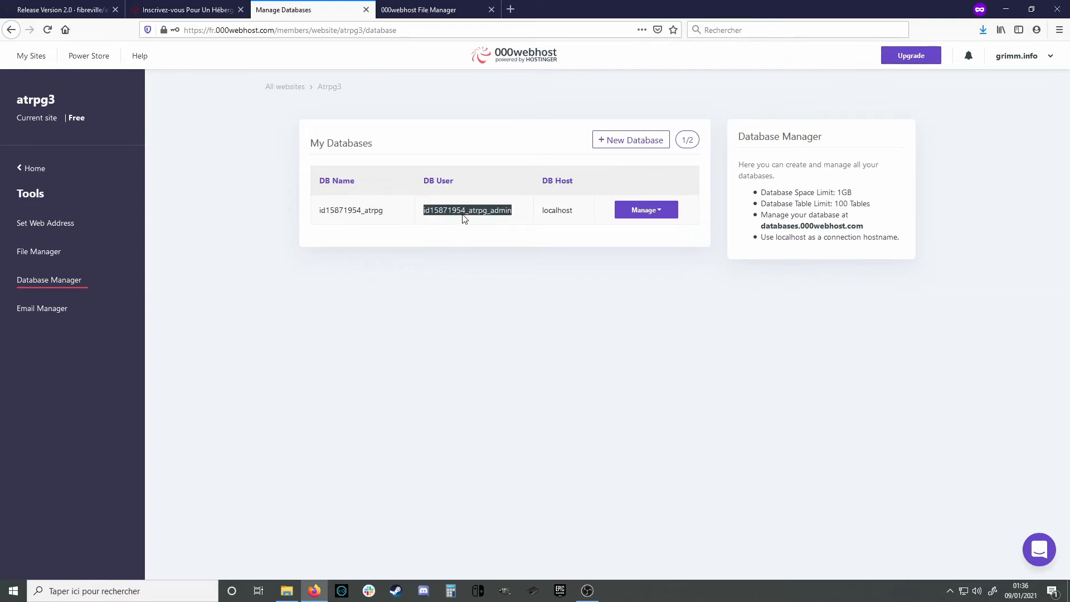
pyautogui.click(555, 310)
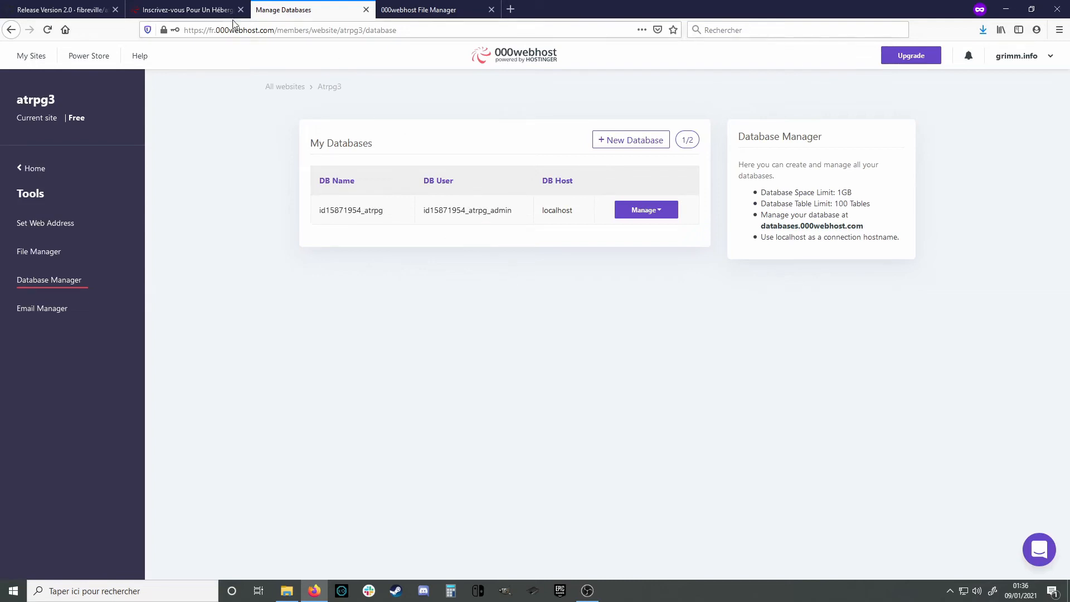
pyautogui.click(425, 14)
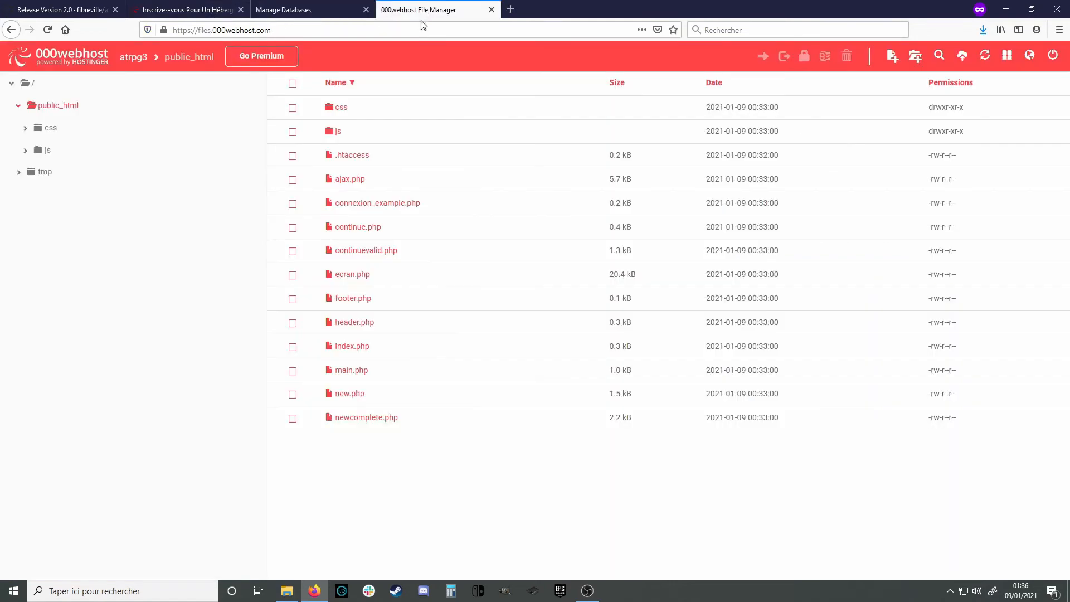
# Rename connexion_example.php to connexion.php by removing '_example'
pyautogui.rightClick(395, 208)
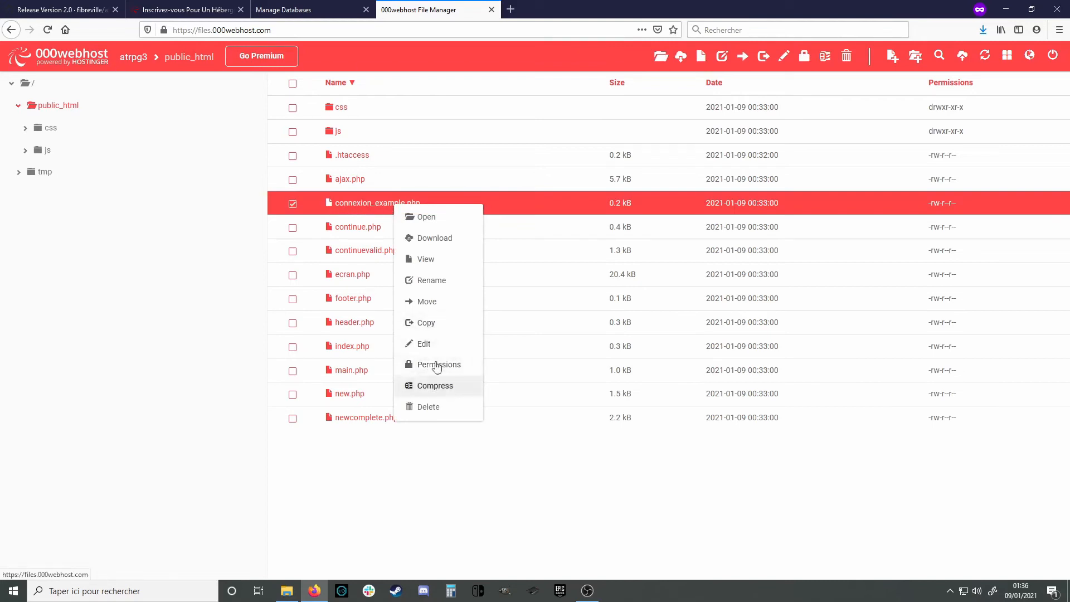
pyautogui.click(443, 283)
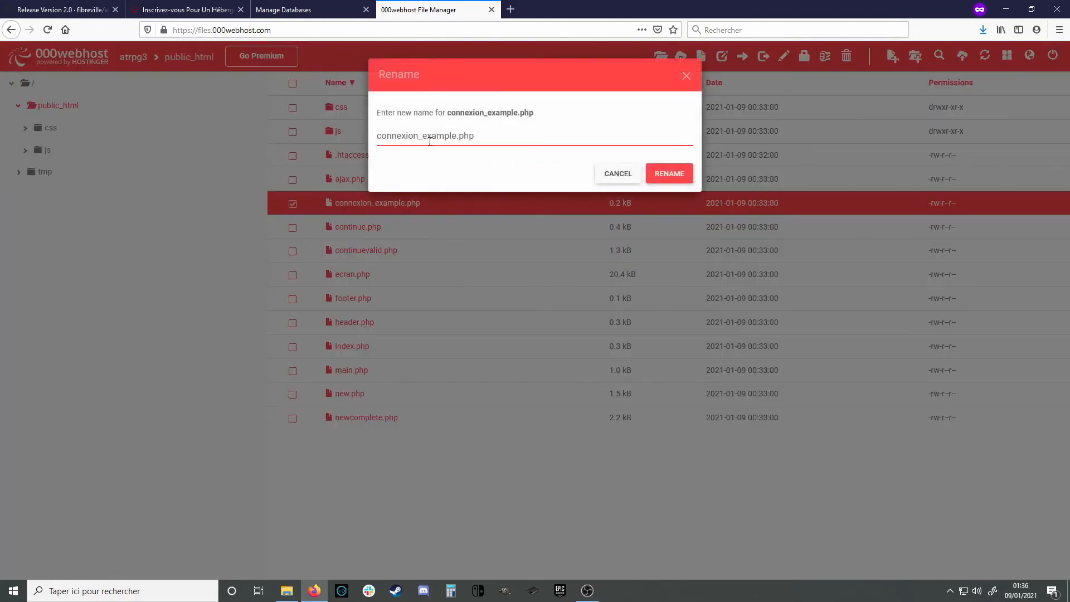
pyautogui.moveTo(419, 136); pyautogui.dragTo(455, 139)
pyautogui.press('BackSpace')
pyautogui.click(669, 174)
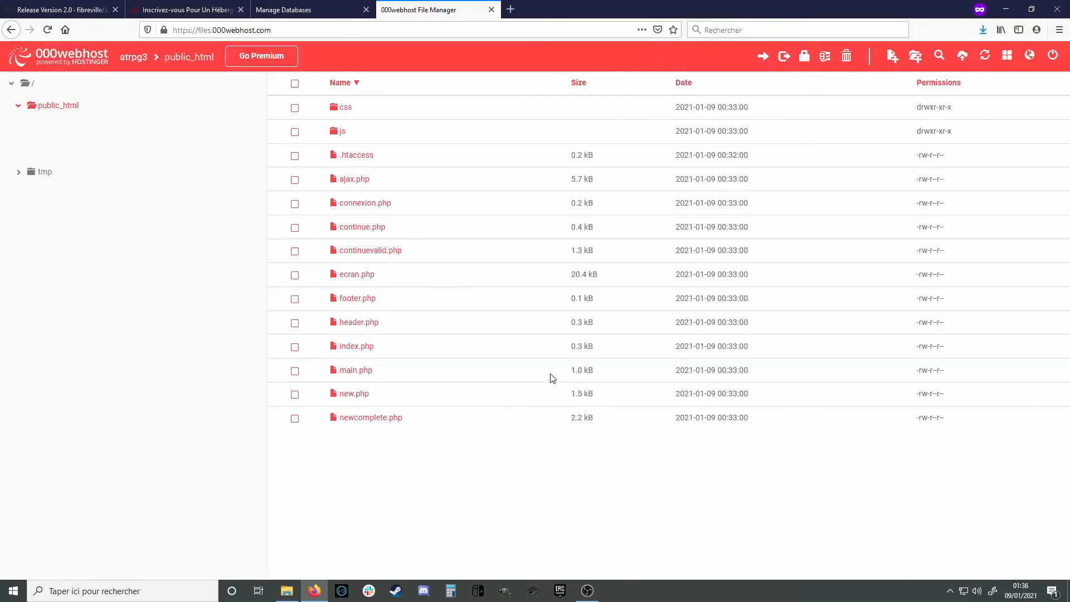
# In connexion.php, set the host to localhost and dbname to id15871954_atrpg
pyautogui.click(366, 204)
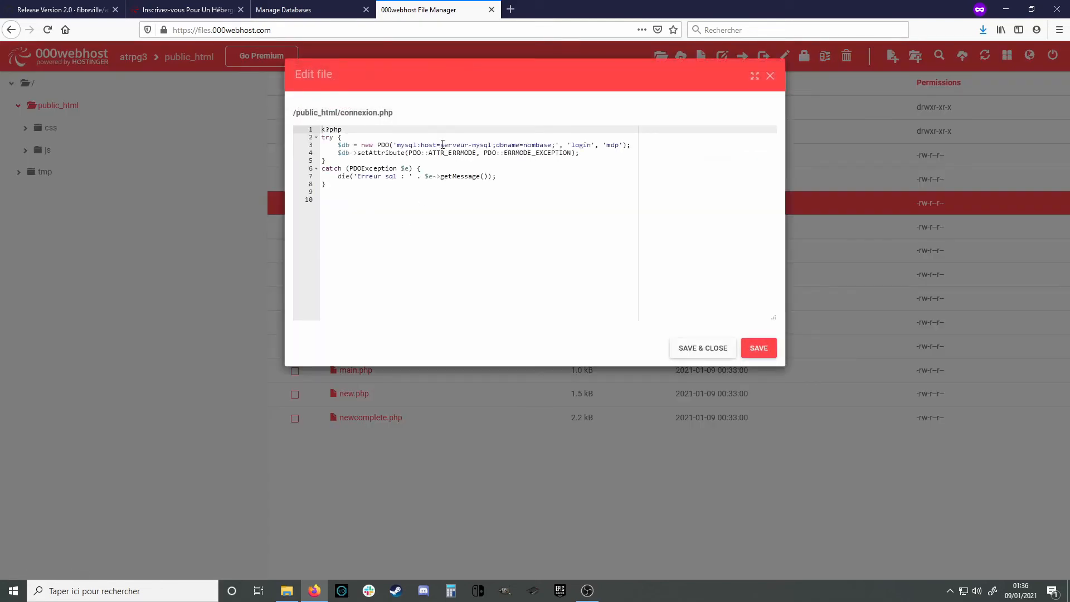
pyautogui.moveTo(441, 145); pyautogui.dragTo(493, 145)
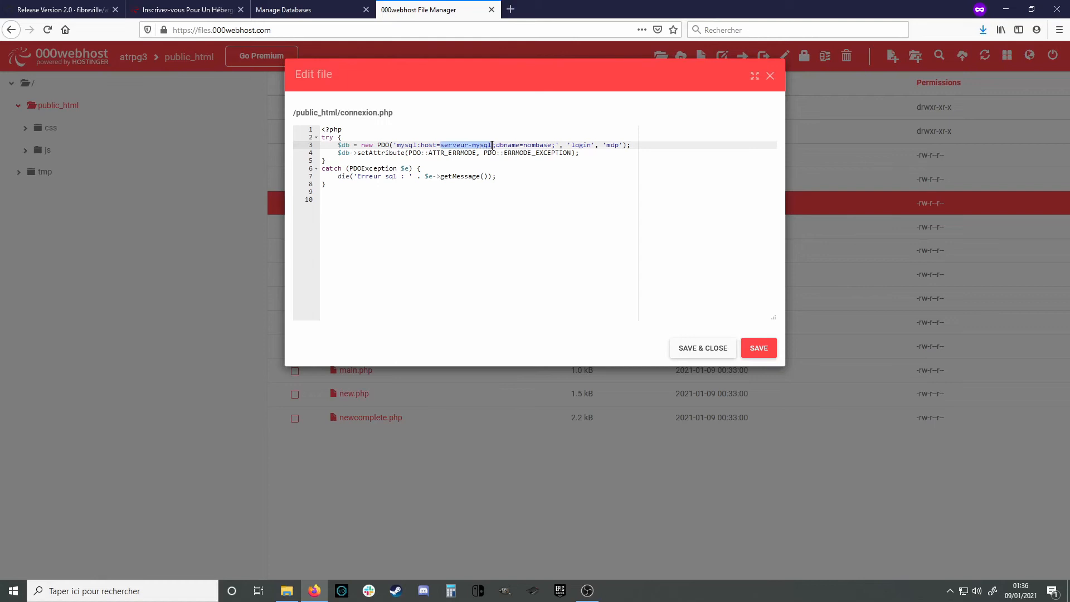
pyautogui.write('localh')
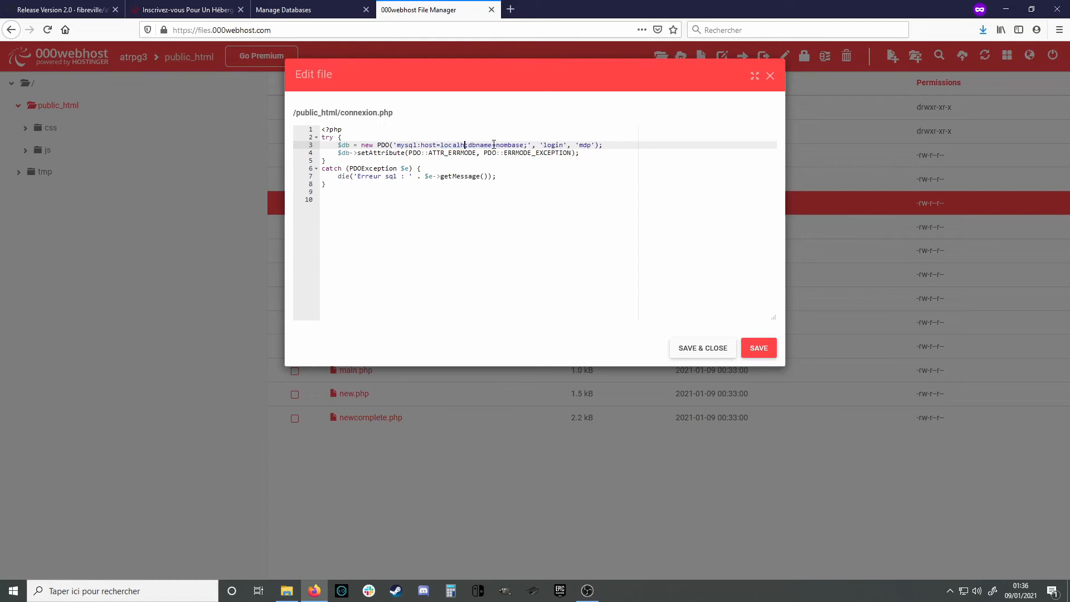
pyautogui.write('ost')
pyautogui.press('Down')
pyautogui.press('Down')
pyautogui.moveTo(508, 143); pyautogui.dragTo(540, 144)
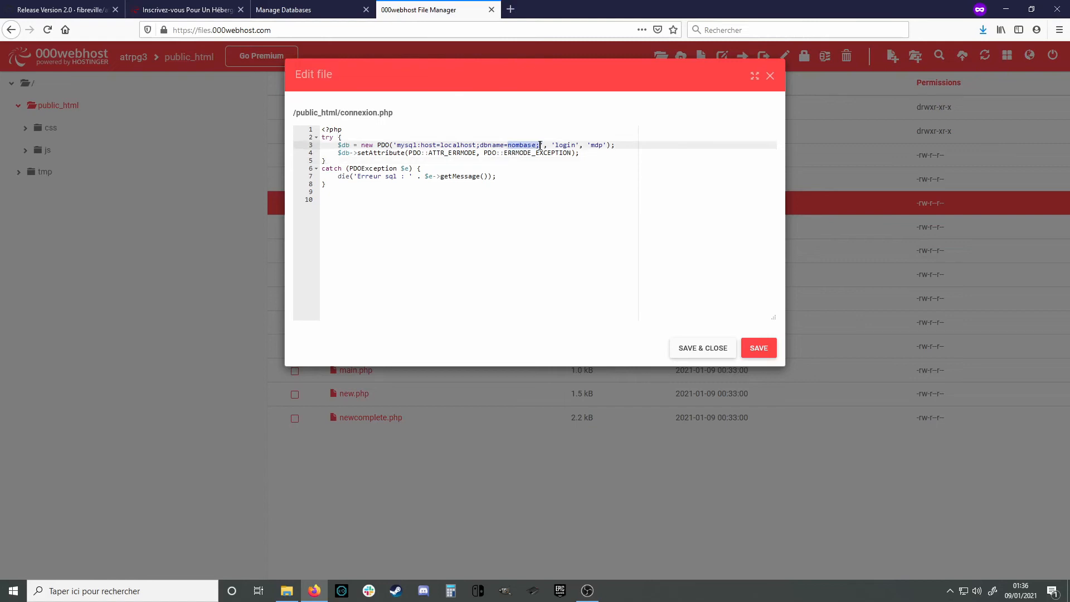
pyautogui.press('BackSpace')
pyautogui.click(310, 10)
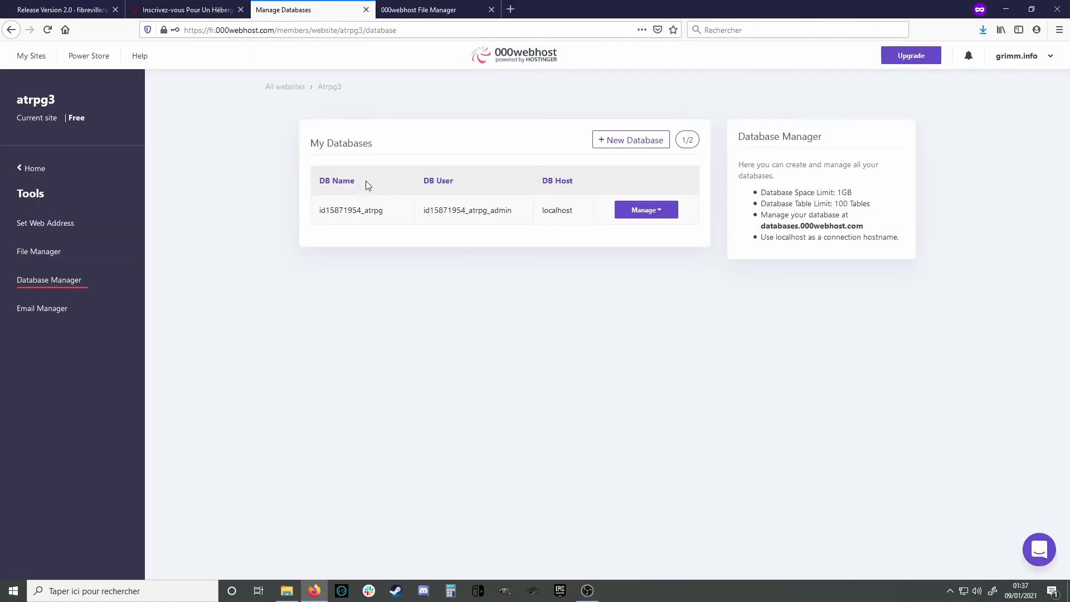
pyautogui.doubleClick(343, 214)
pyautogui.hotkey('ctrl', 'c')
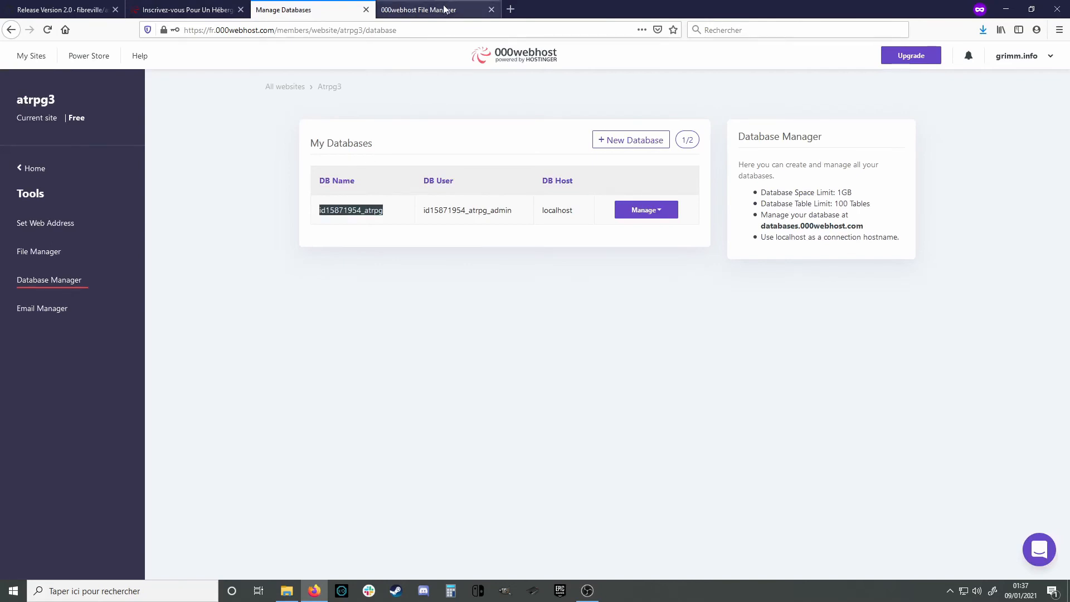
pyautogui.click(448, 10)
pyautogui.hotkey('ctrl', 'v')
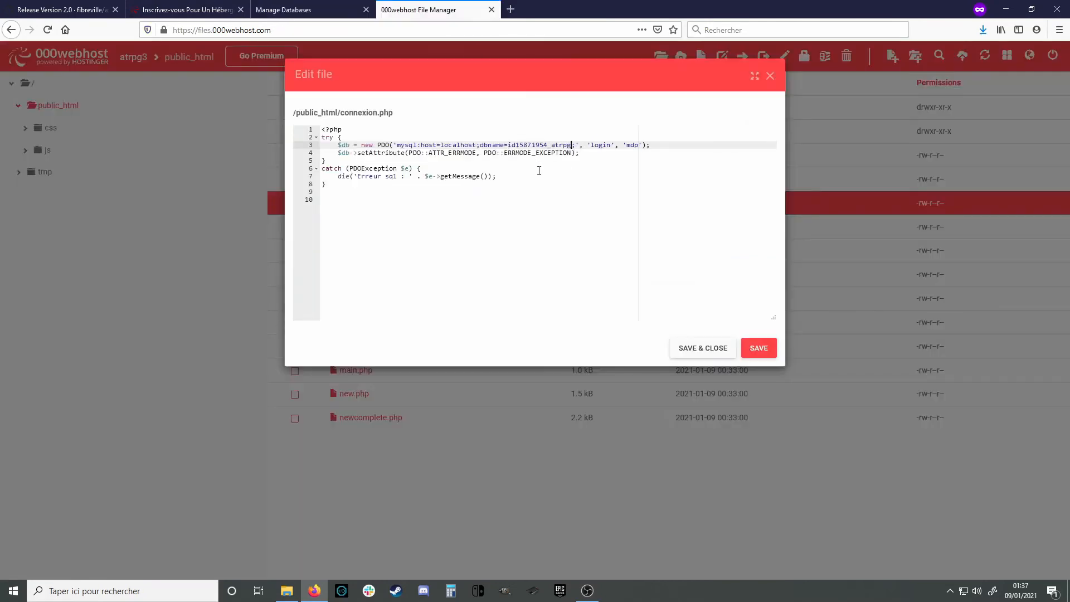
pyautogui.click(295, 9)
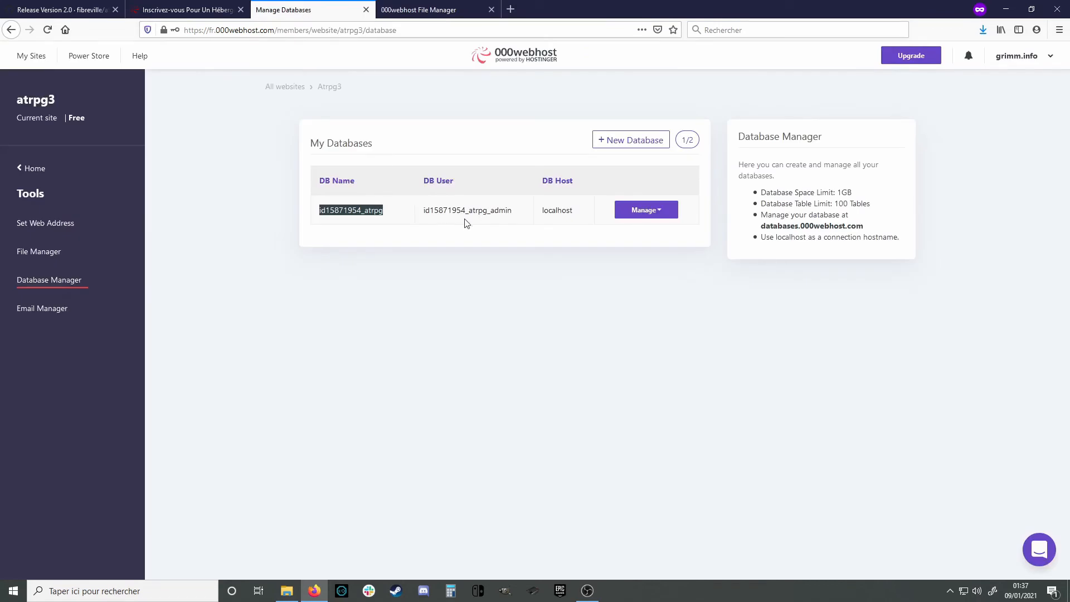
pyautogui.doubleClick(475, 211)
pyautogui.hotkey('ctrl', 'c')
pyautogui.click(449, 10)
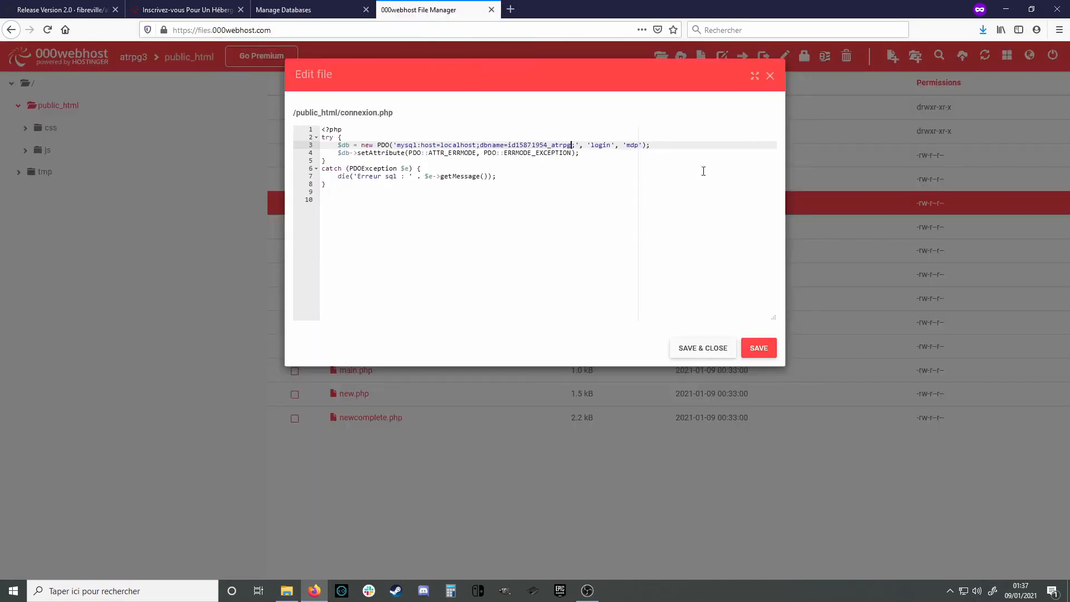
pyautogui.doubleClick(602, 146)
pyautogui.hotkey('ctrl', 'v')
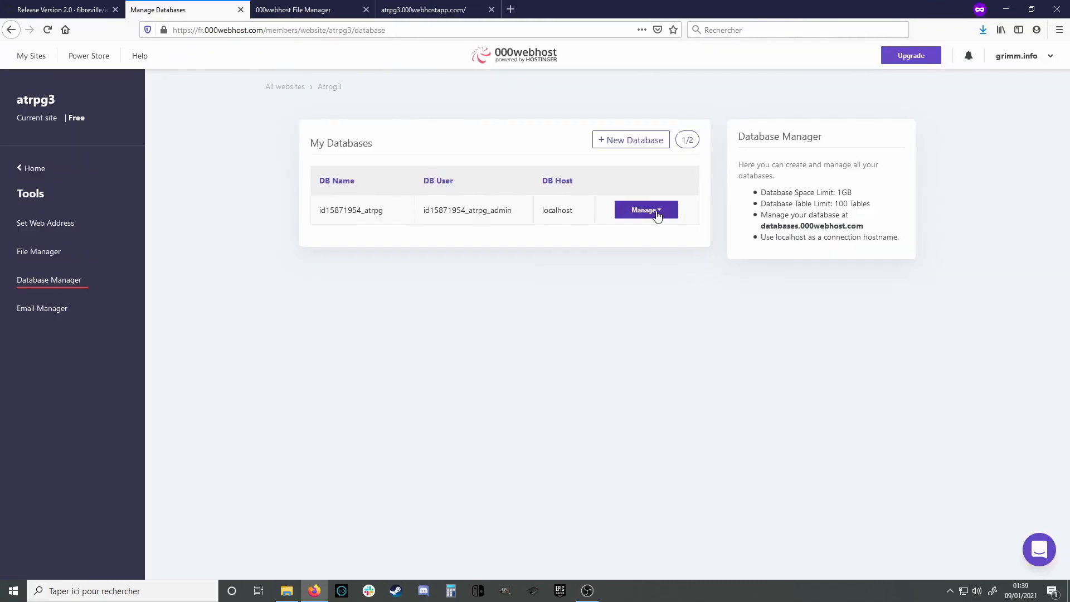
# Generate, reveal and copy a new database password, then apply it
pyautogui.click(658, 215)
pyautogui.click(641, 246)
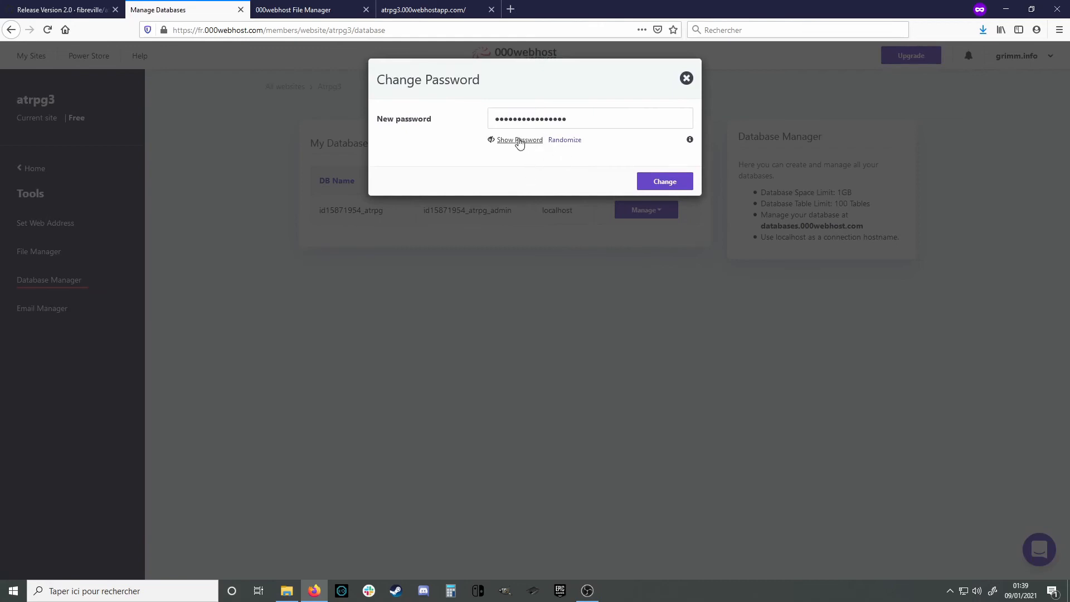
pyautogui.click(519, 142)
pyautogui.moveTo(579, 123); pyautogui.dragTo(471, 114)
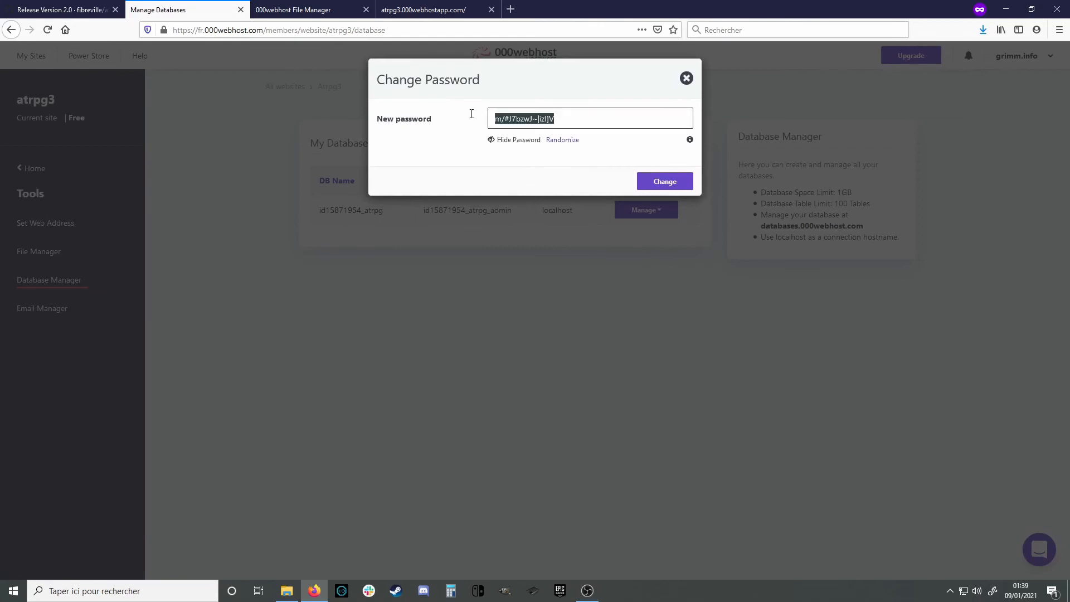
pyautogui.click(667, 187)
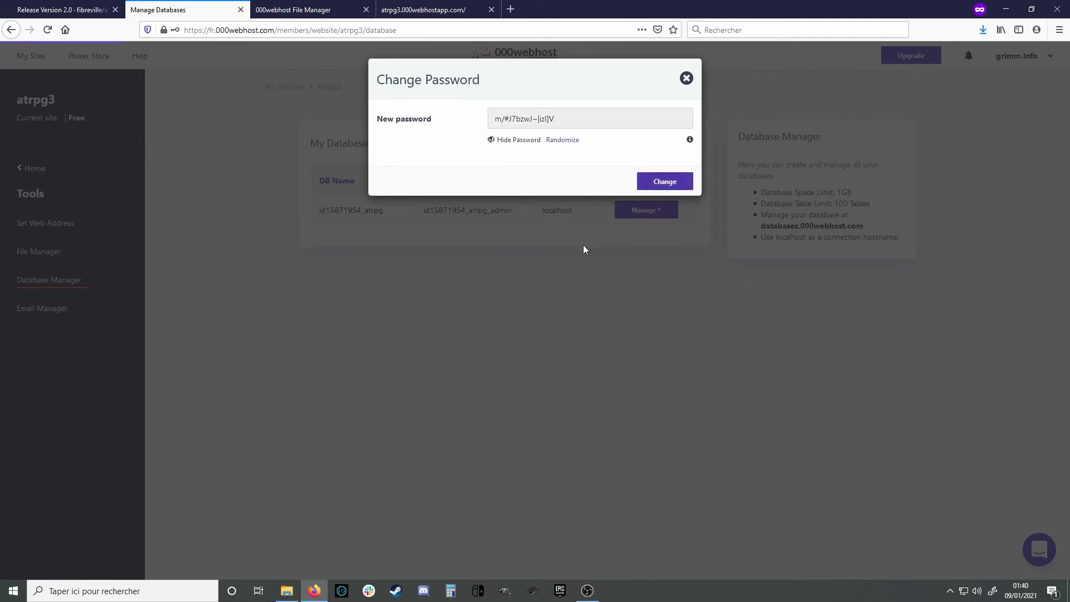
# Replace the mdp placeholder in connexion.php with the new password and save
pyautogui.click(425, 16)
pyautogui.click(315, 13)
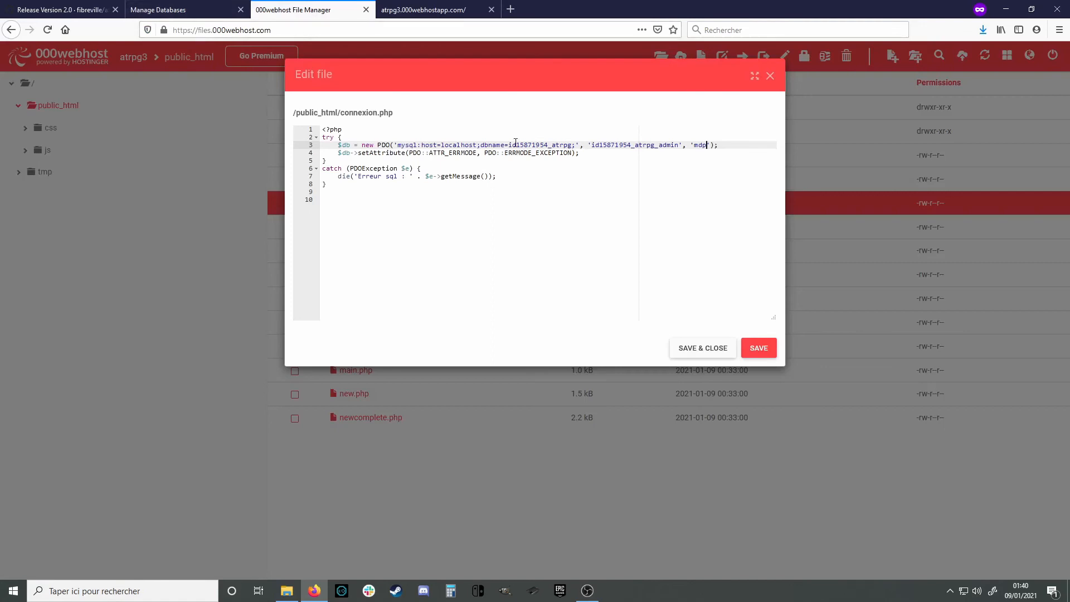
pyautogui.click(697, 154)
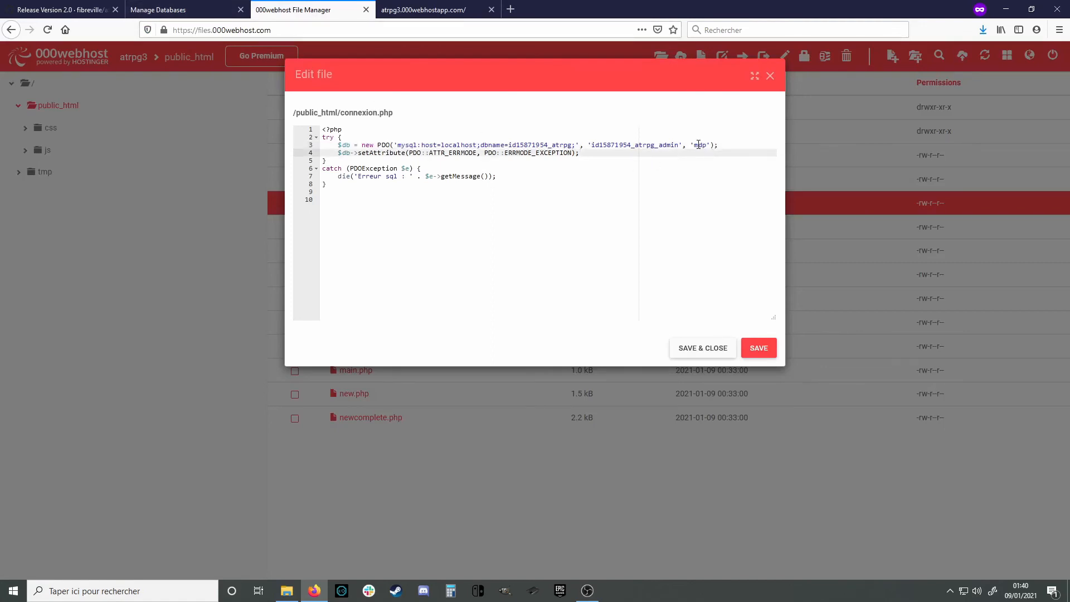
pyautogui.doubleClick(699, 145)
pyautogui.hotkey('ctrl', 'v')
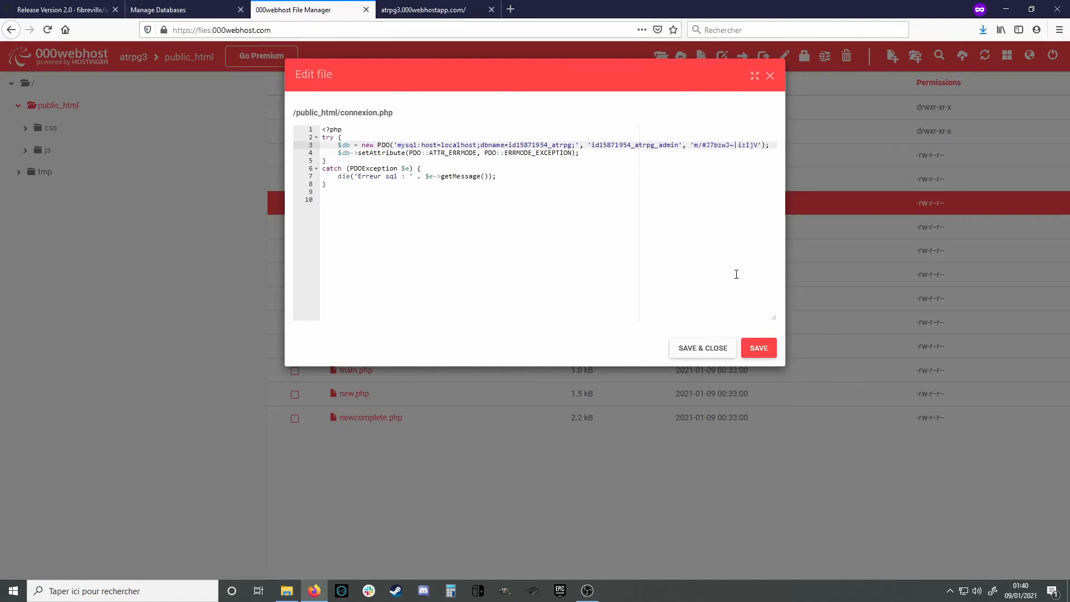
pyautogui.click(709, 350)
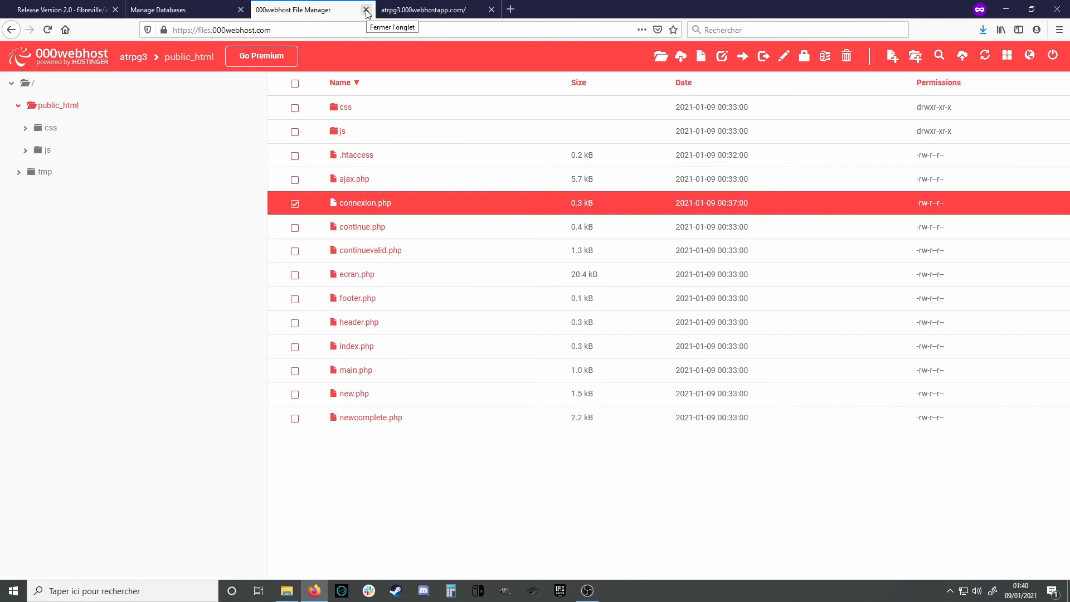
# Close the live site and file manager tabs and return to the website list
pyautogui.click(491, 9)
pyautogui.click(366, 9)
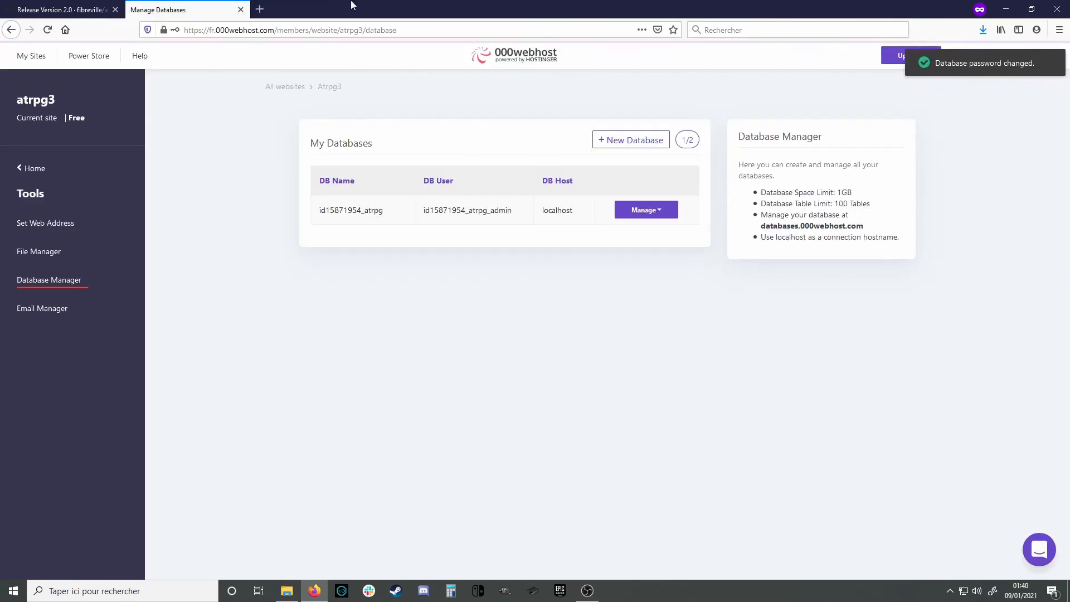
pyautogui.click(32, 57)
pyautogui.click(34, 59)
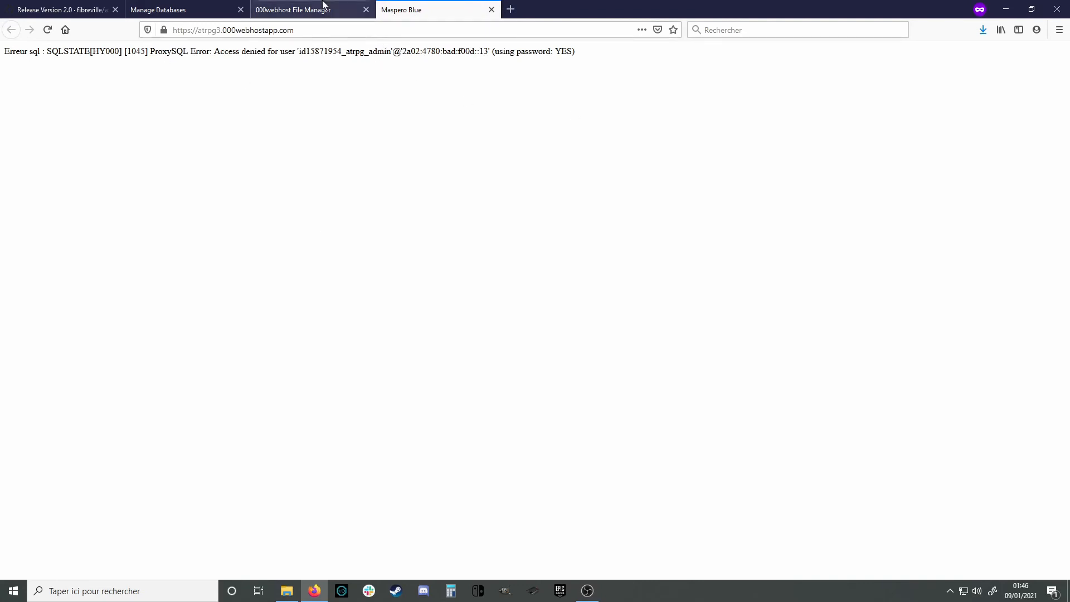
# Retype the final 'n' of the DB user in connexion.php, save, and reload the site
pyautogui.click(293, 11)
pyautogui.click(242, 251)
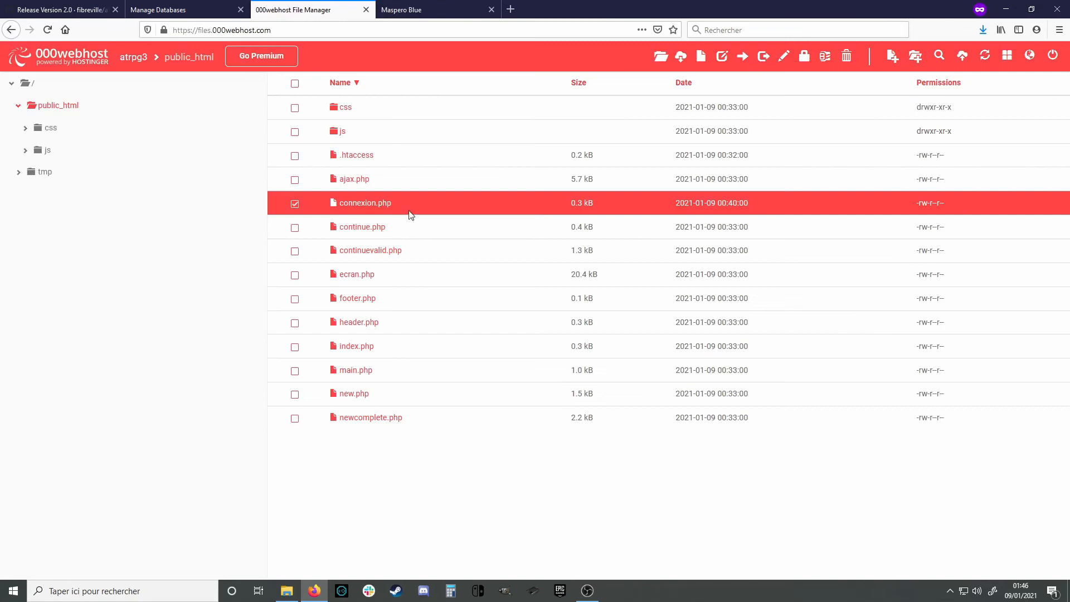
pyautogui.click(382, 204)
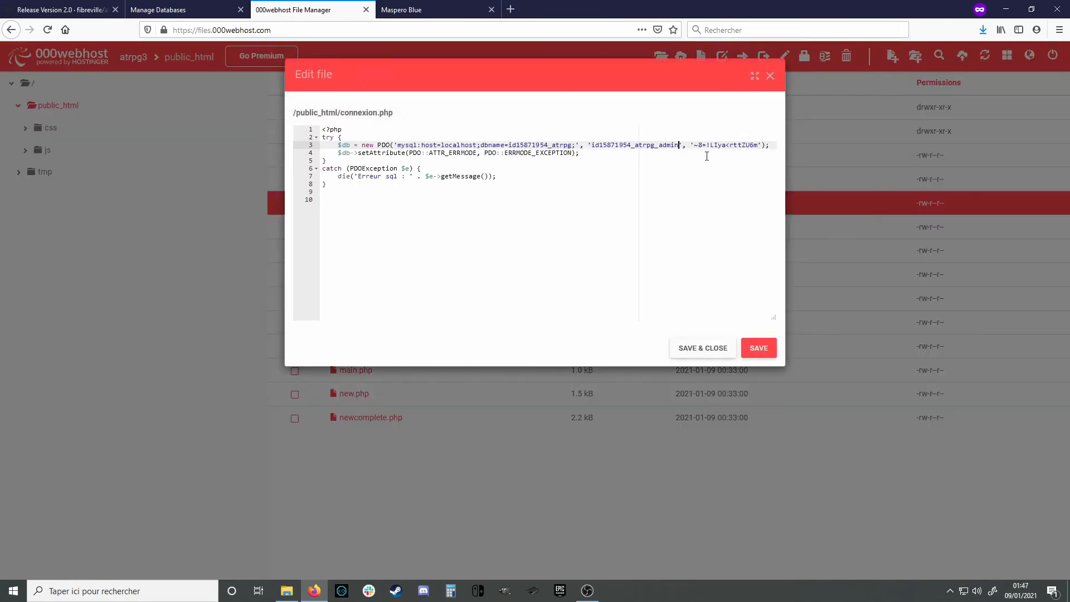
pyautogui.press('BackSpace')
pyautogui.write('n')
pyautogui.click(692, 349)
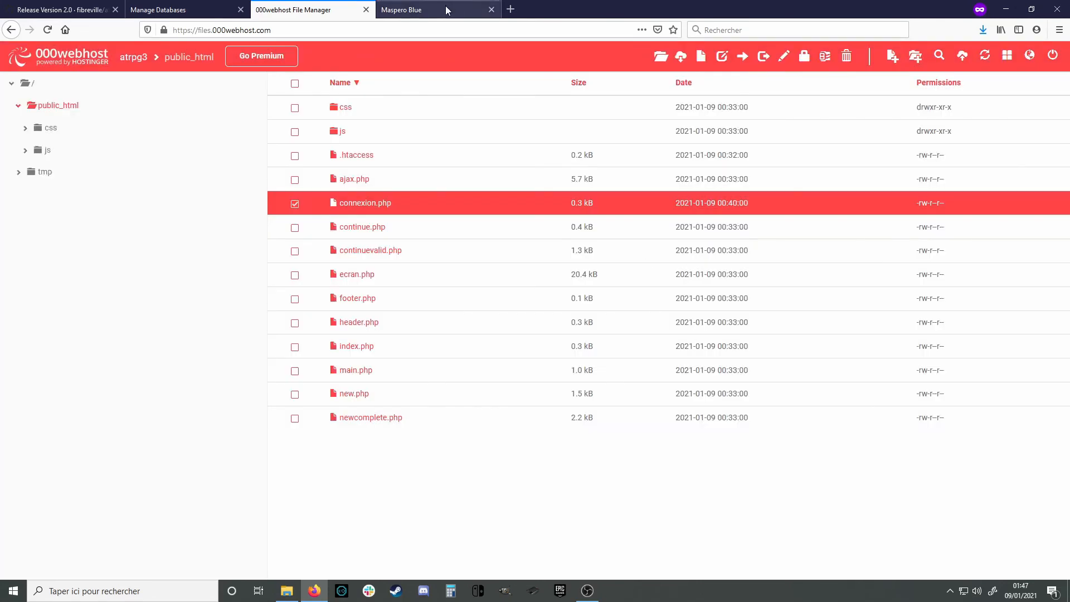
pyautogui.click(448, 11)
pyautogui.press('F5')
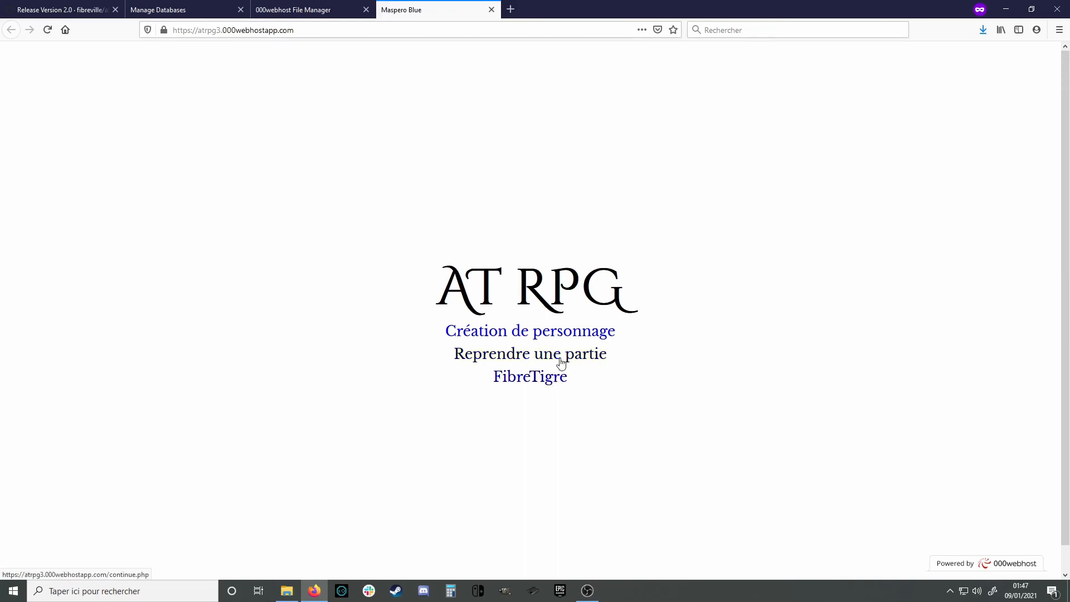
# Open the Création de personnage page and start entering 'Admi' as the name
pyautogui.click(543, 337)
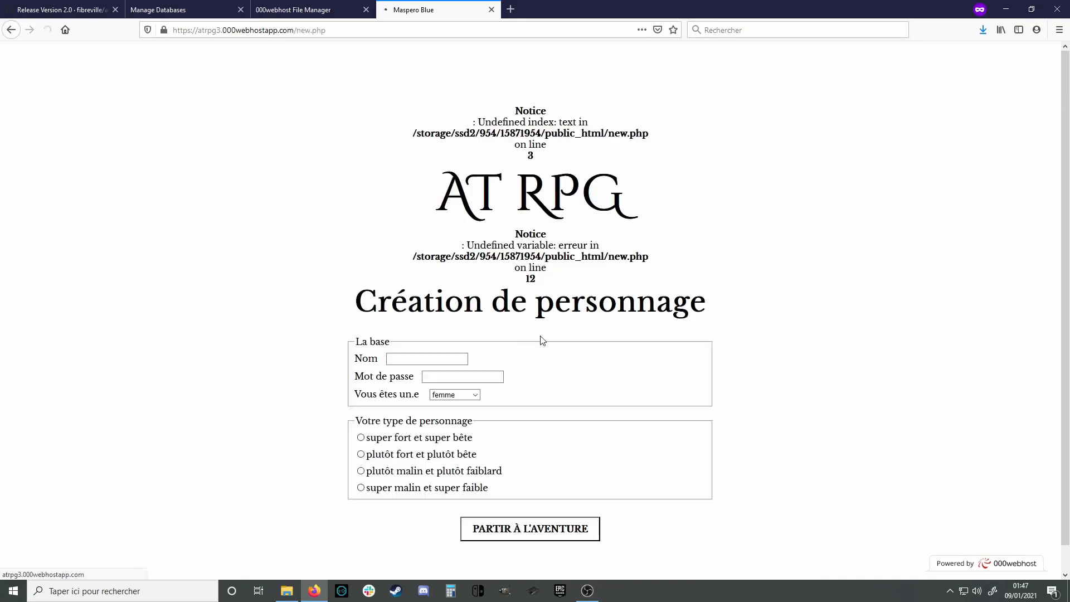
pyautogui.click(430, 357)
pyautogui.write('Admin')
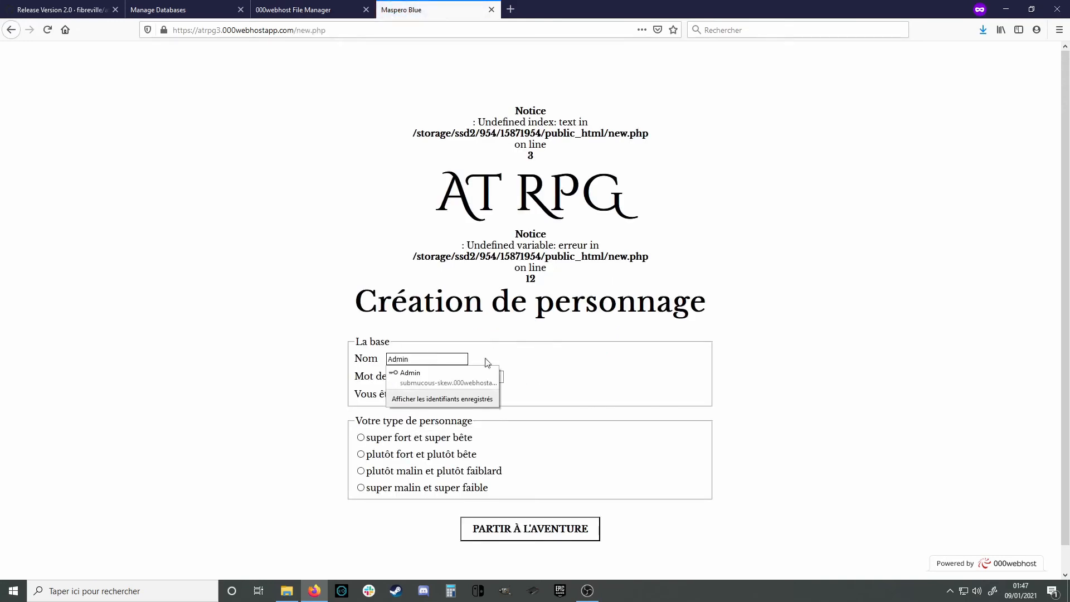
pyautogui.click(487, 363)
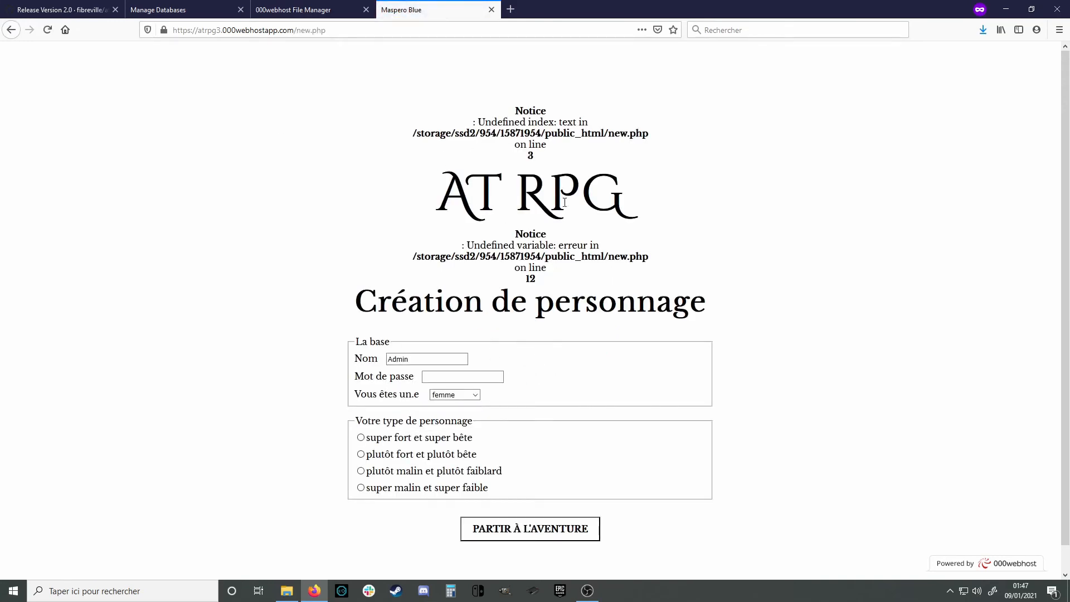
# Inspect the two PHP notice messages, then go back to the 000webhost dashboard
pyautogui.moveTo(507, 110); pyautogui.dragTo(532, 157)
pyautogui.click(528, 186)
pyautogui.moveTo(514, 241); pyautogui.dragTo(535, 277)
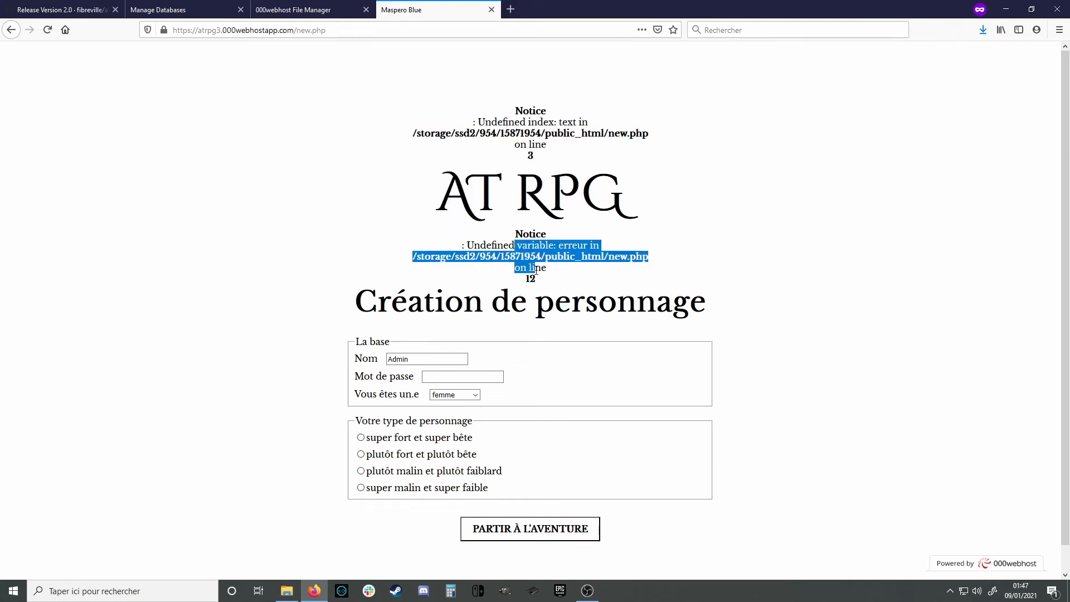
pyautogui.click(539, 281)
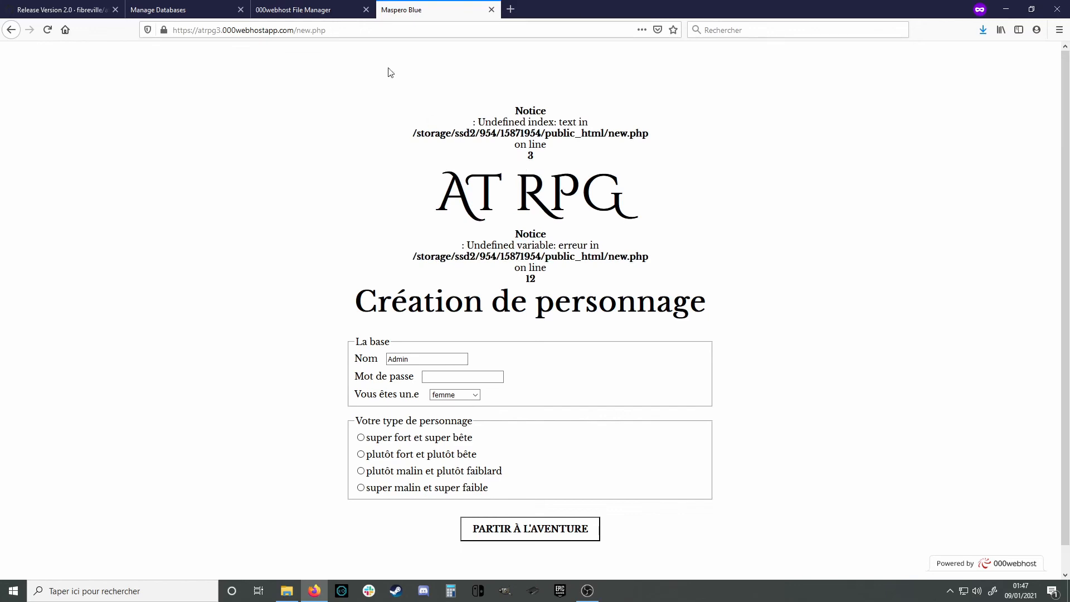
pyautogui.click(178, 10)
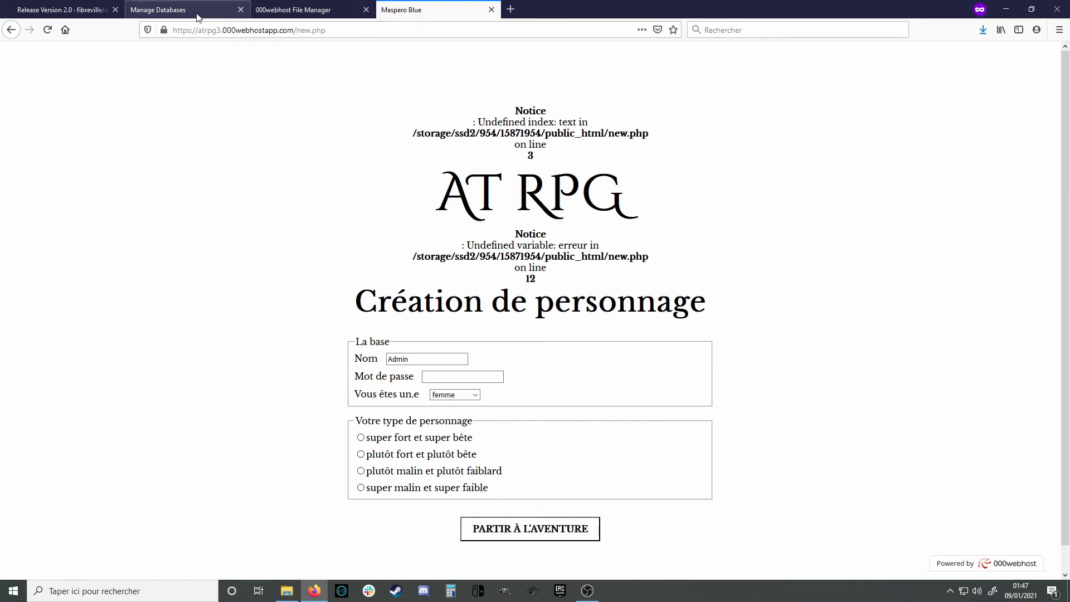
# Turn off Error Notifications under Website Settings > General, then return to the live site
pyautogui.click(35, 169)
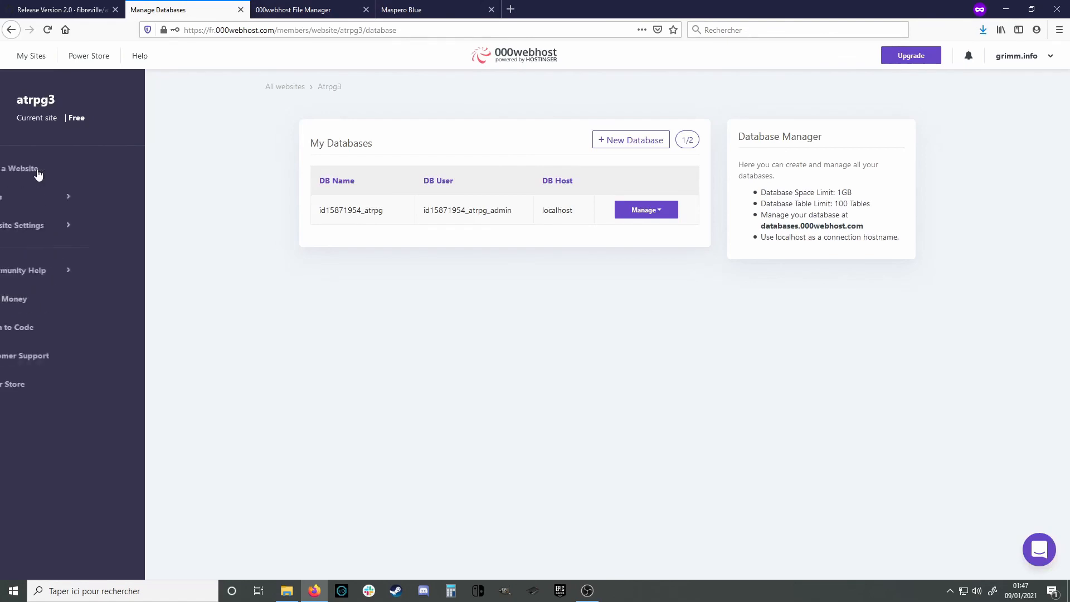
pyautogui.click(114, 232)
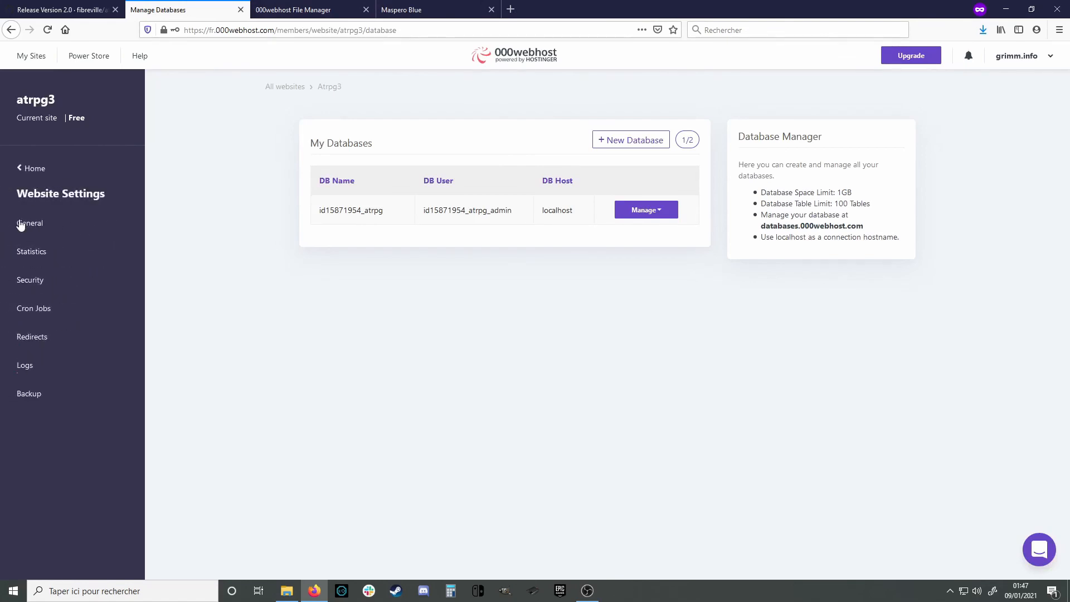
pyautogui.click(29, 227)
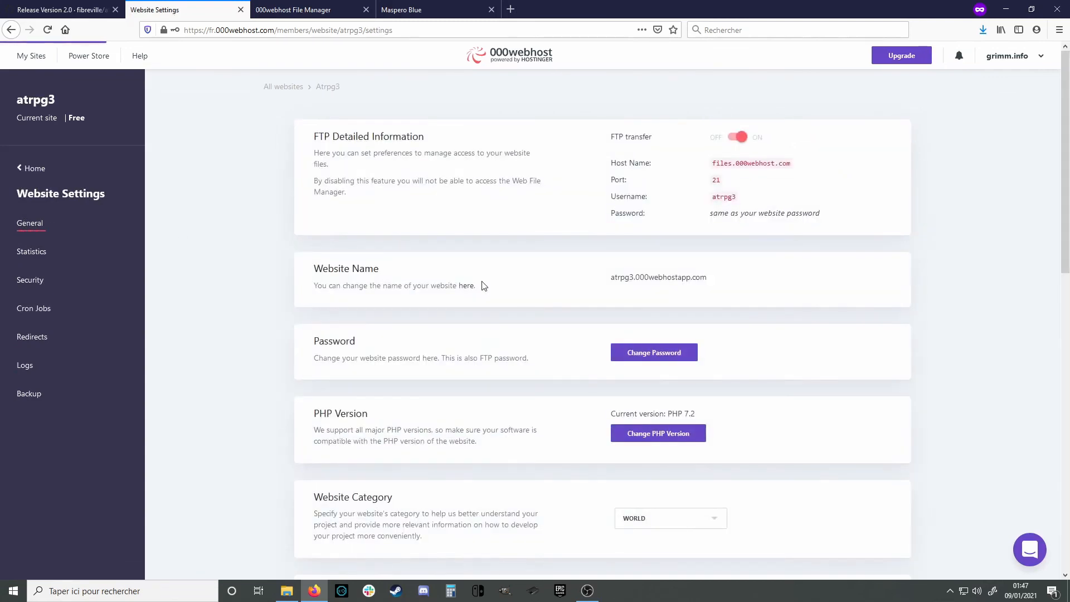
pyautogui.scroll(-7, 484, 304)
pyautogui.scroll(-2, 486, 311)
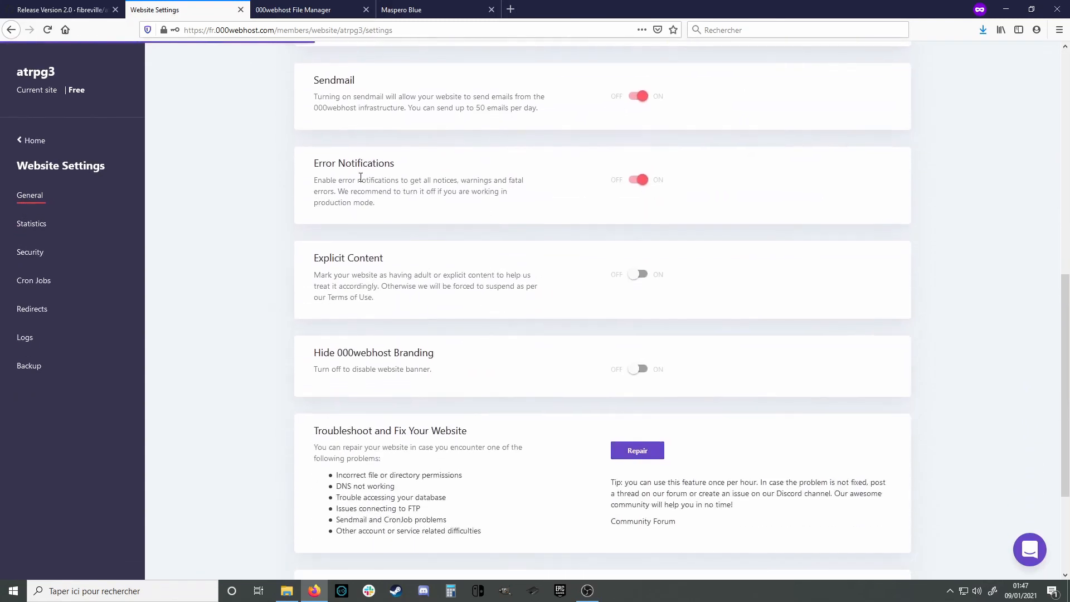
pyautogui.click(633, 182)
pyautogui.scroll(-3, 533, 312)
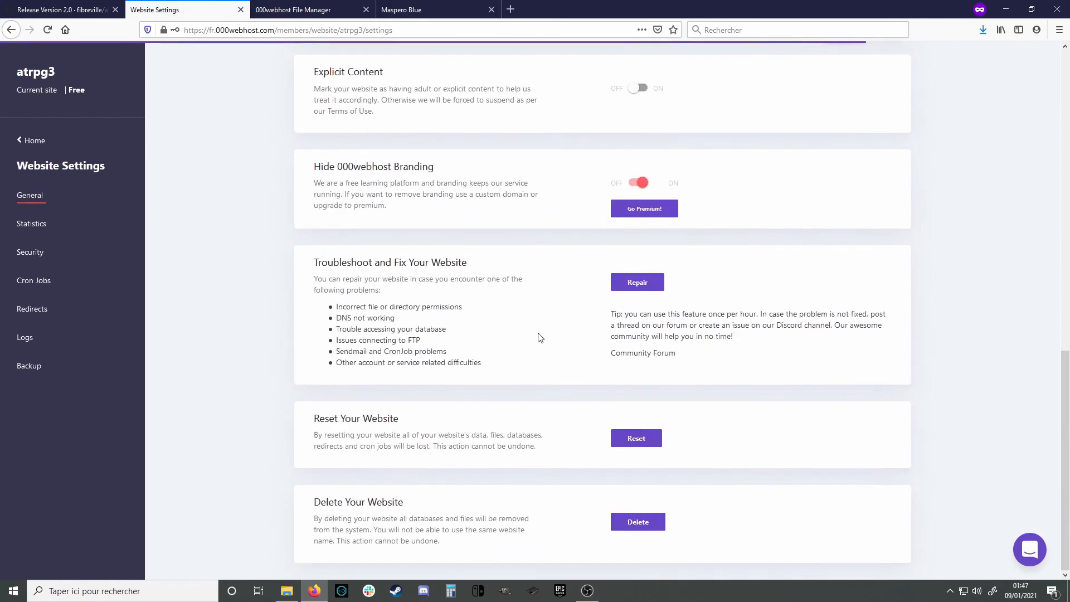
pyautogui.scroll(10, 540, 334)
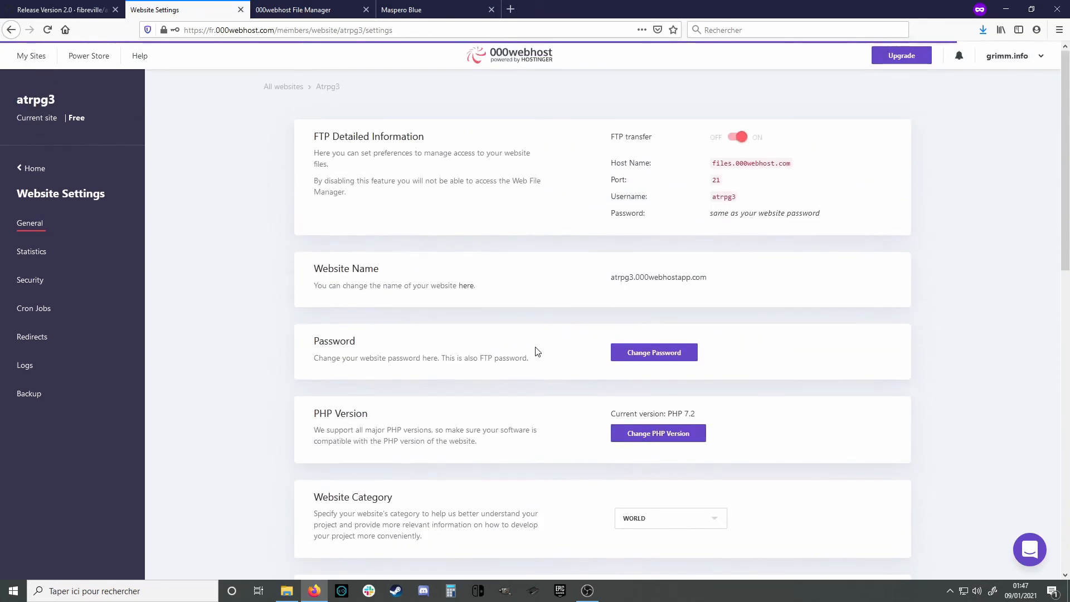
pyautogui.click(410, 6)
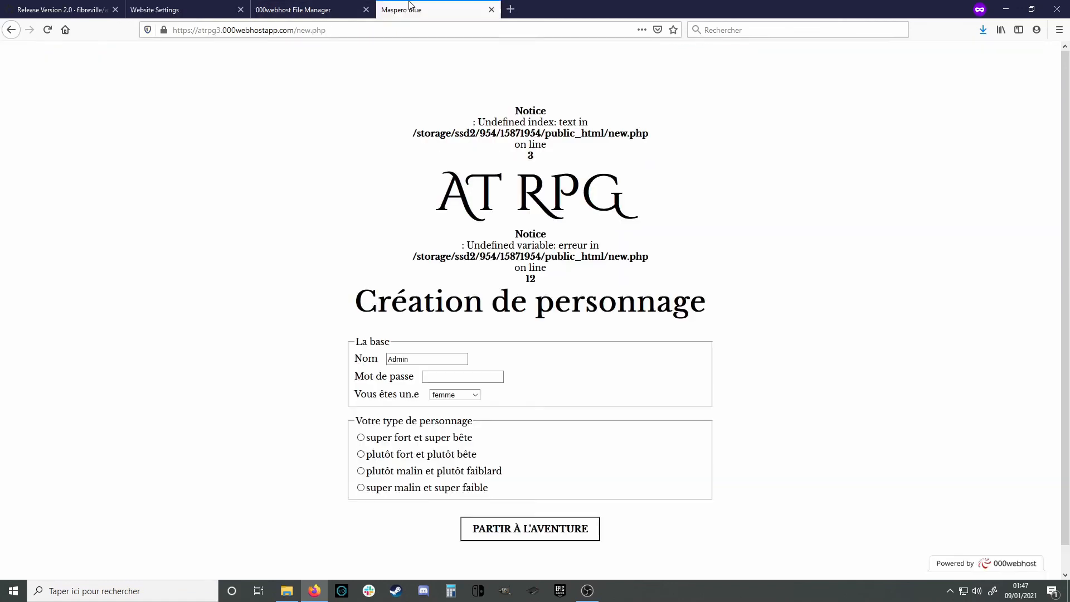
# Create male character Admin with a password, type 'super fort et super bête', and open its sheet
pyautogui.press('F5')
pyautogui.click(418, 304)
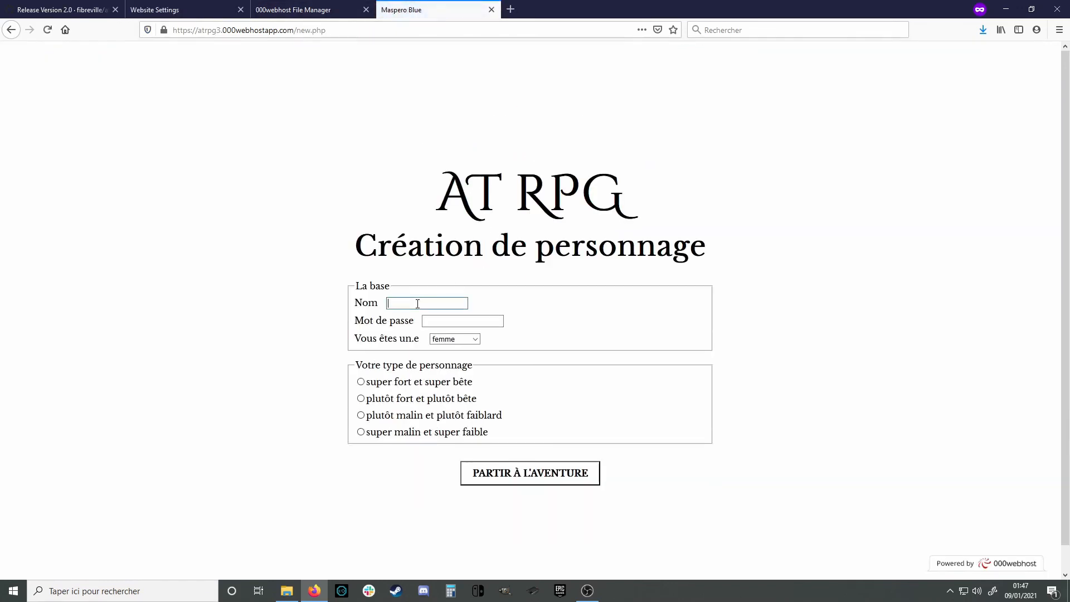
pyautogui.write('A')
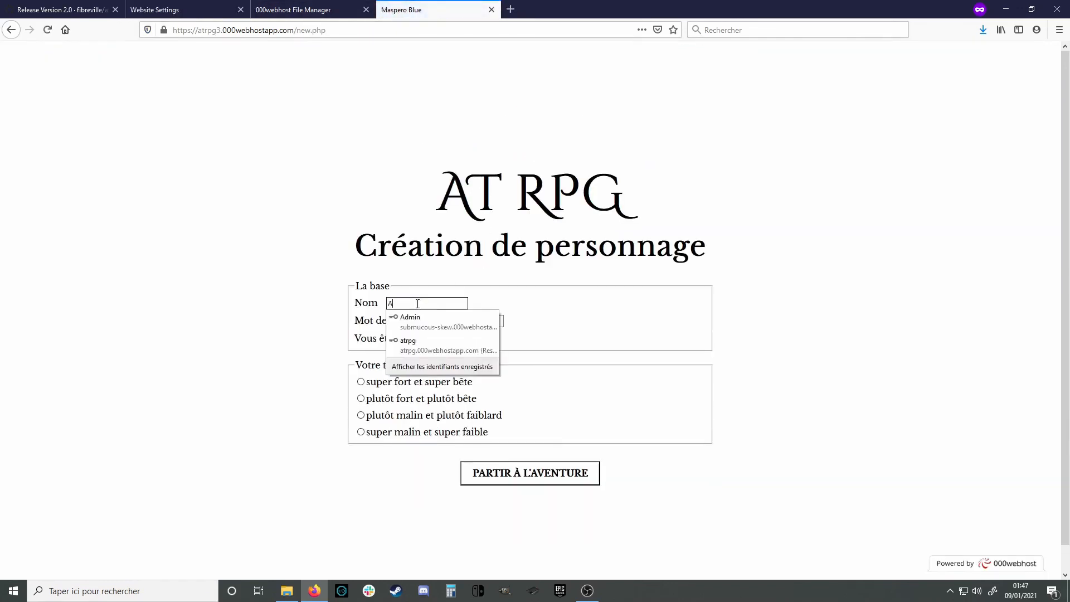
pyautogui.write('dmin')
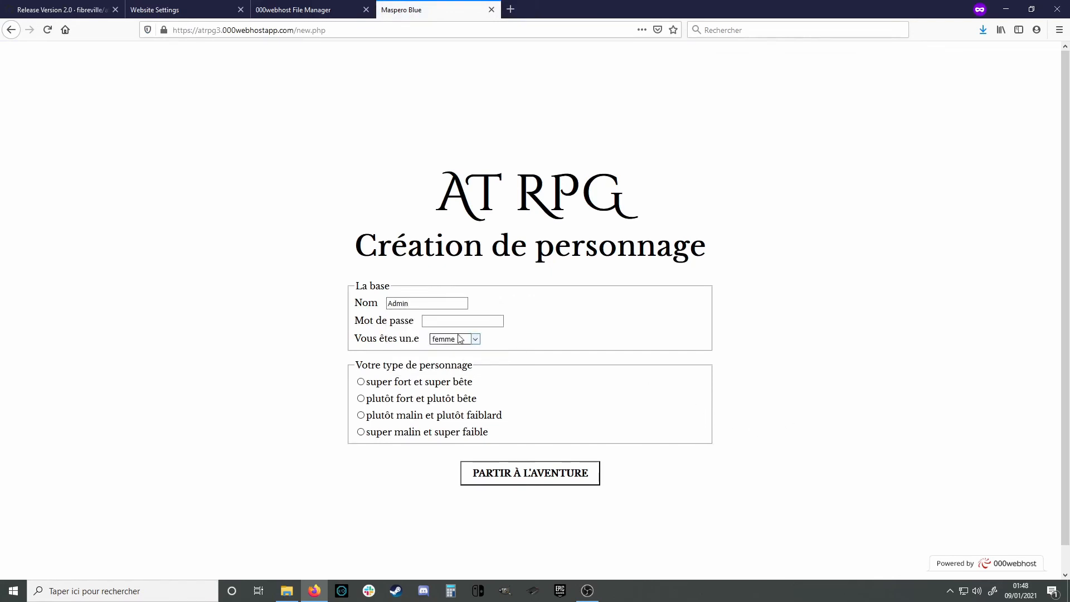
pyautogui.click(446, 320)
pyautogui.write('1234')
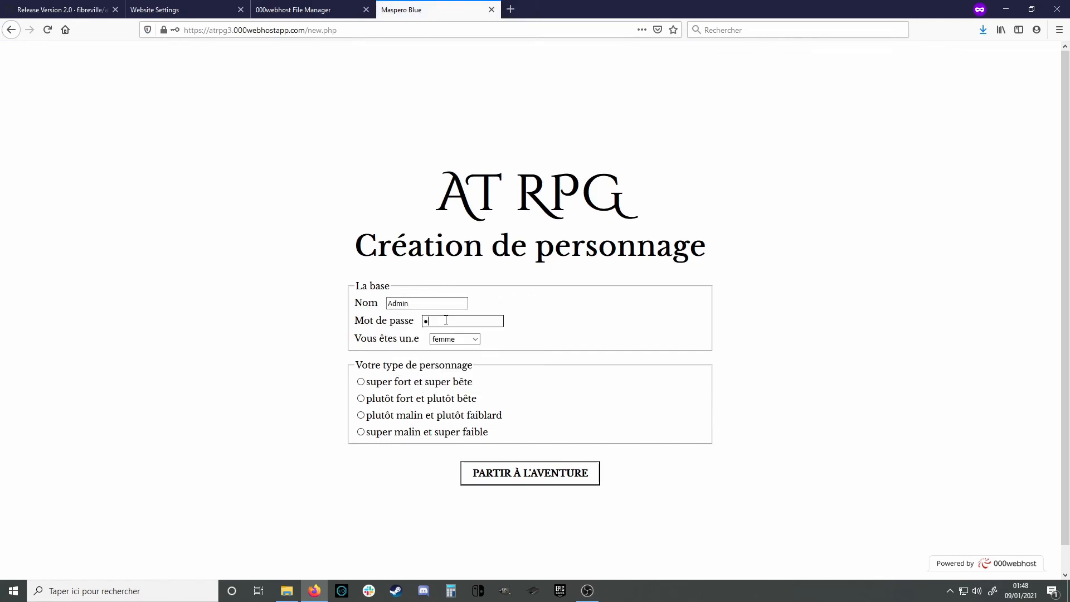
pyautogui.click(453, 339)
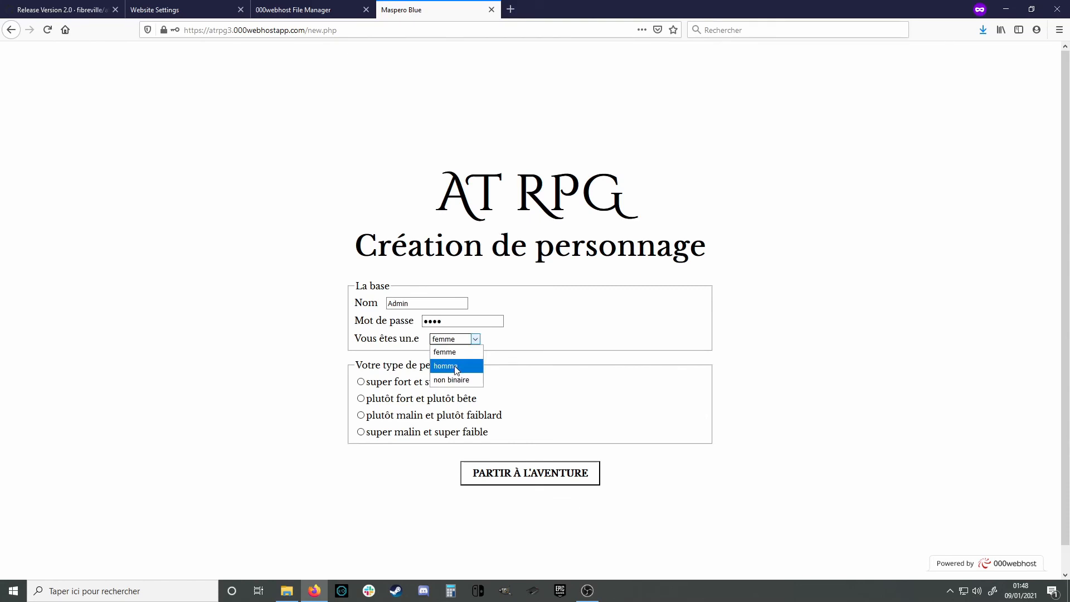
pyautogui.click(456, 367)
pyautogui.click(361, 382)
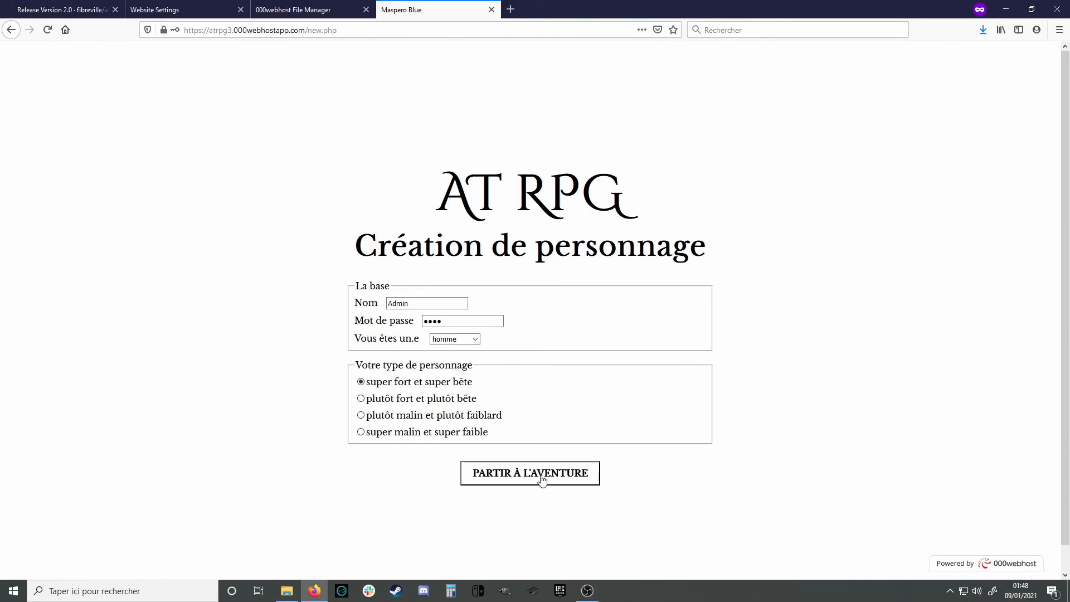
pyautogui.click(540, 480)
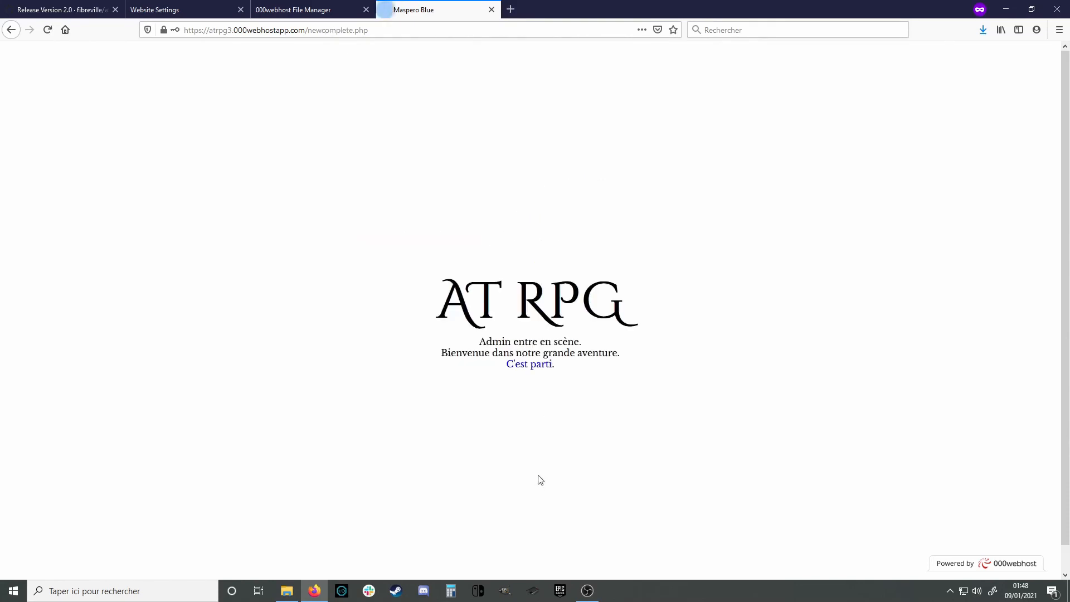
pyautogui.click(541, 373)
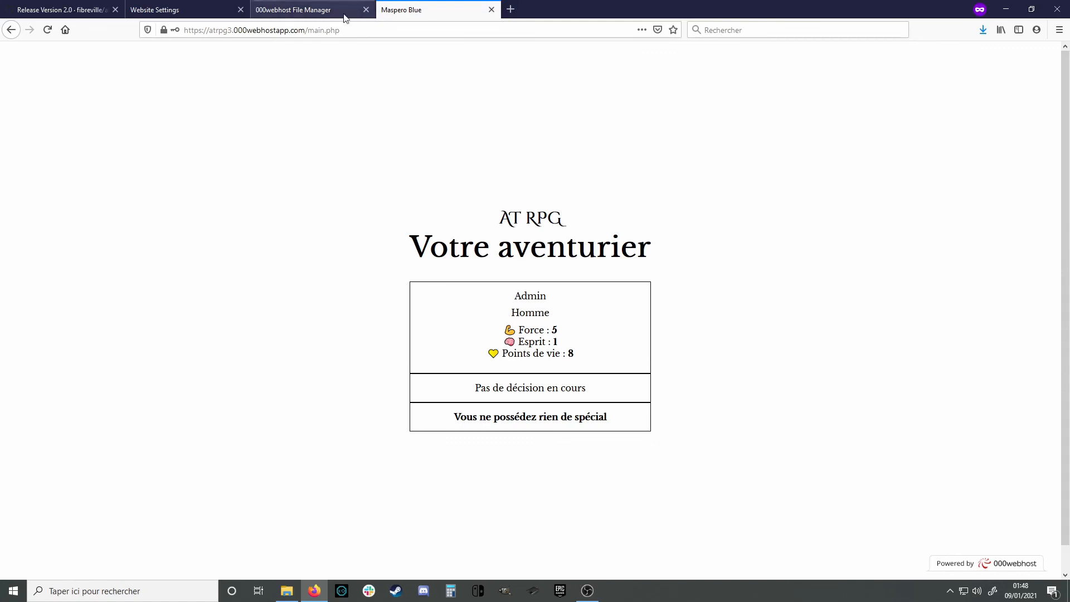
# Change the site address from main.php to ecran.php to load the Notre Aventure game-master screen
pyautogui.moveTo(310, 31); pyautogui.dragTo(371, 33)
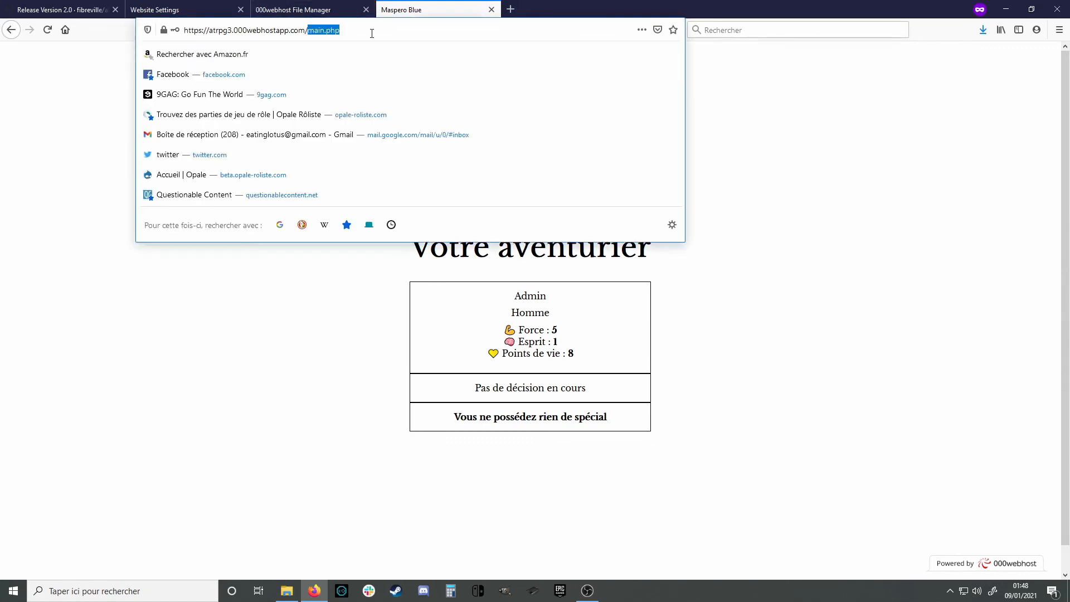
pyautogui.write('ecran')
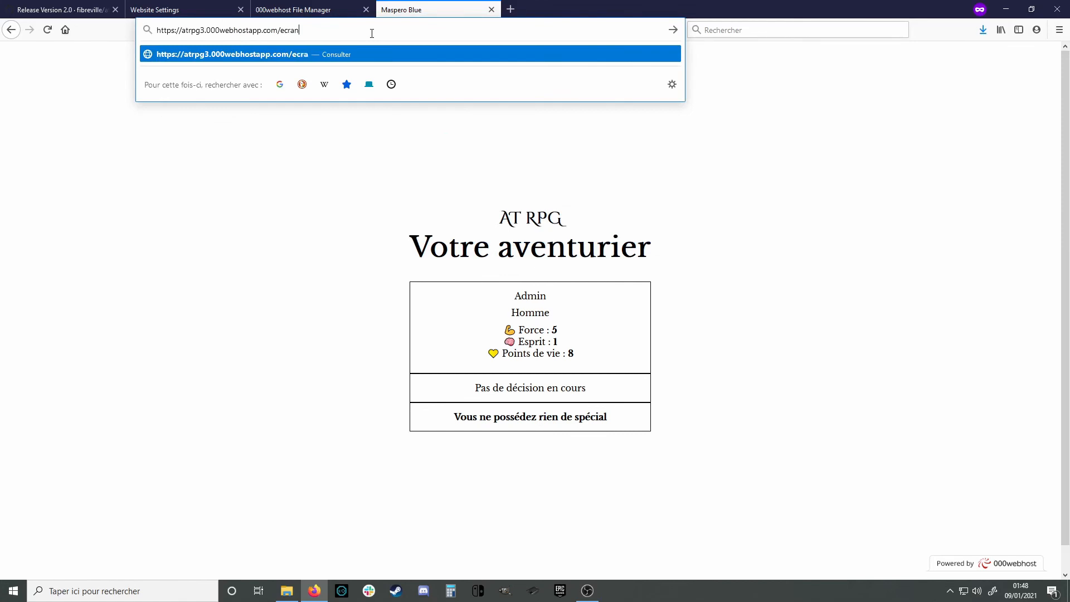
pyautogui.write('.php')
pyautogui.press('Return')
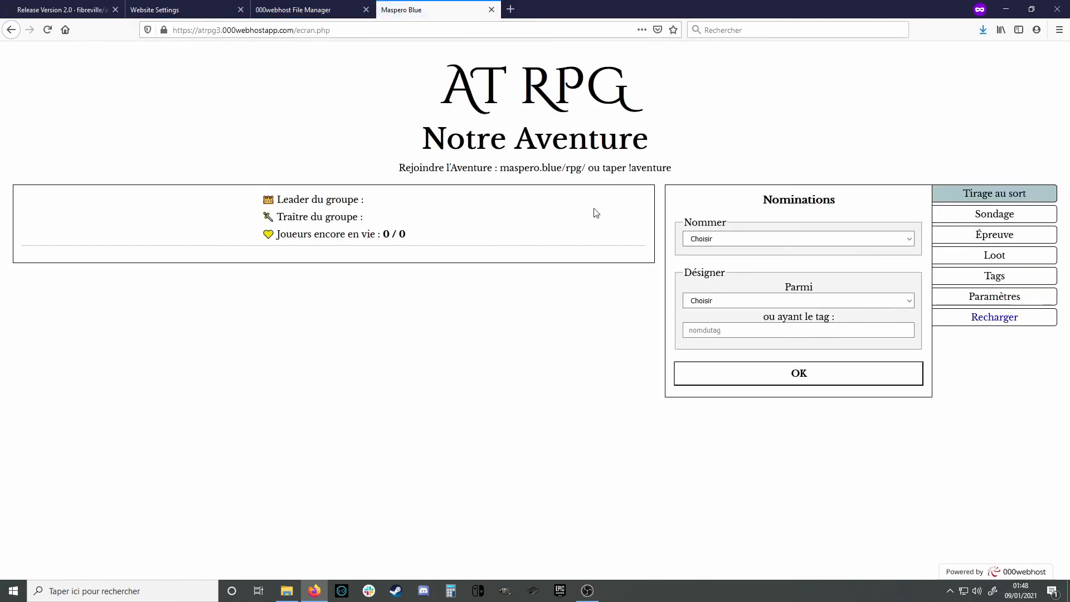